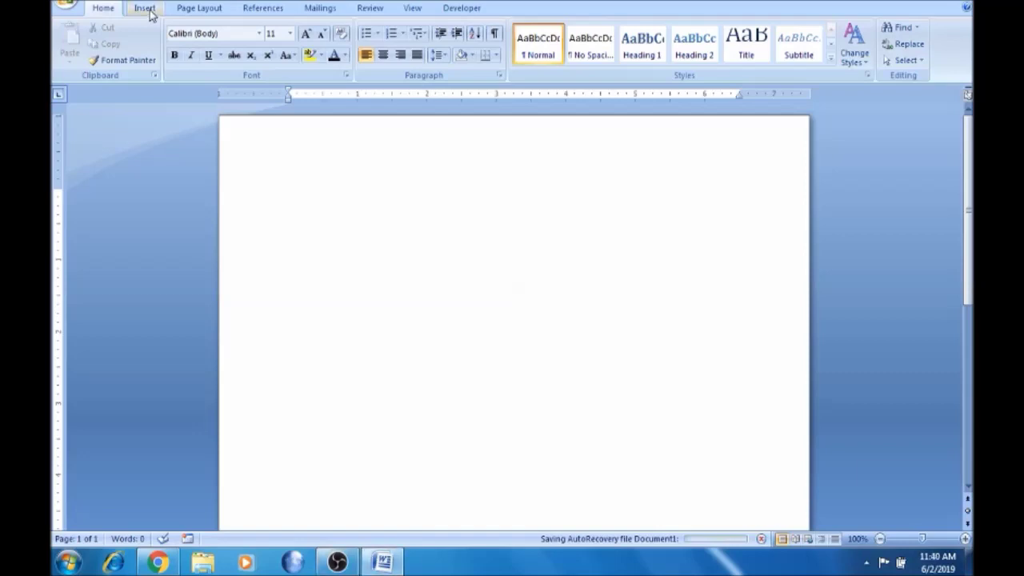
Switch the ribbon to the Insert commands to start adding a SmartArt graphic.
{"action": "left_click", "coordinate": [145, 9]}
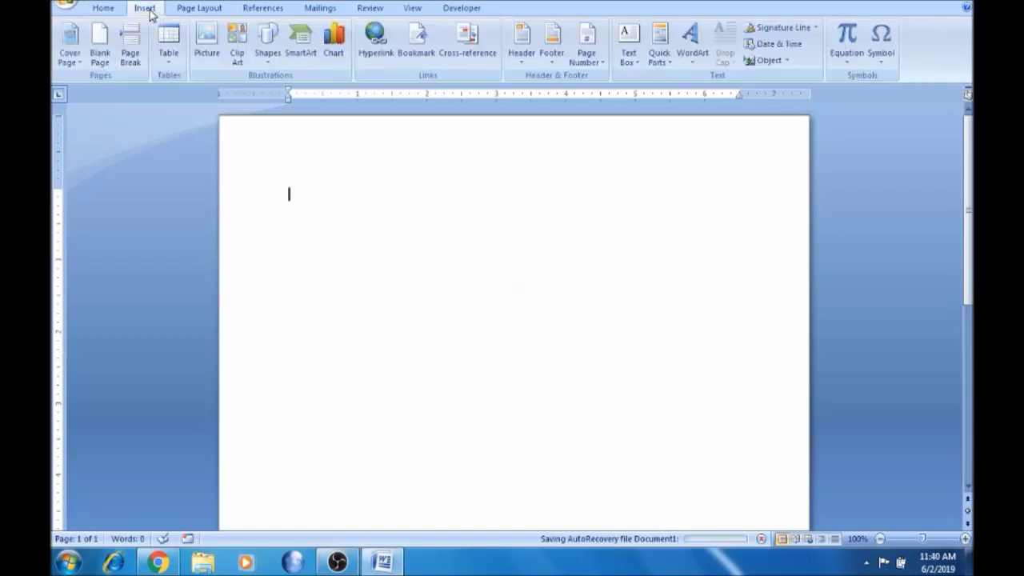
{"action": "left_click", "coordinate": [103, 11]}
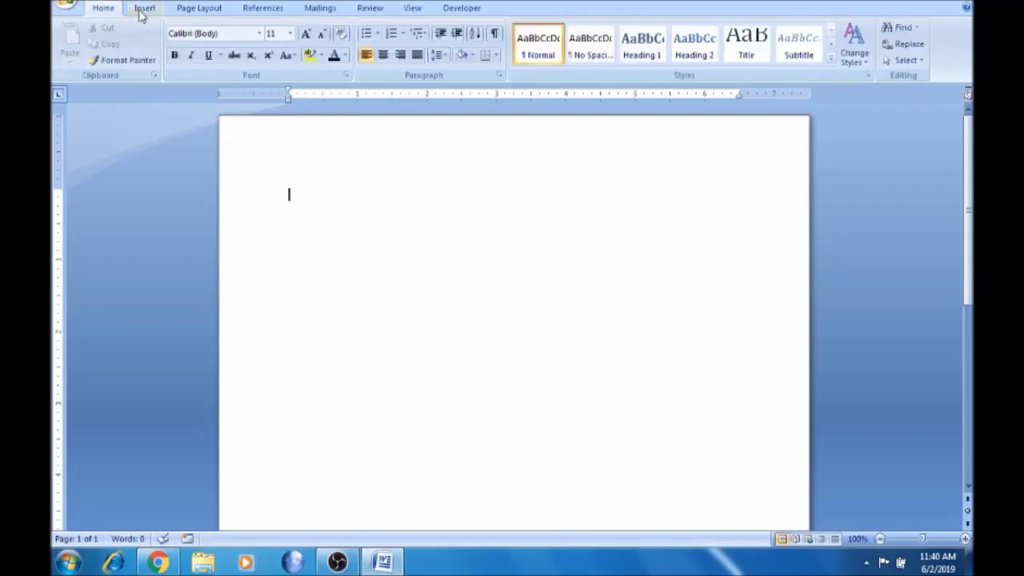
{"action": "left_click", "coordinate": [141, 11]}
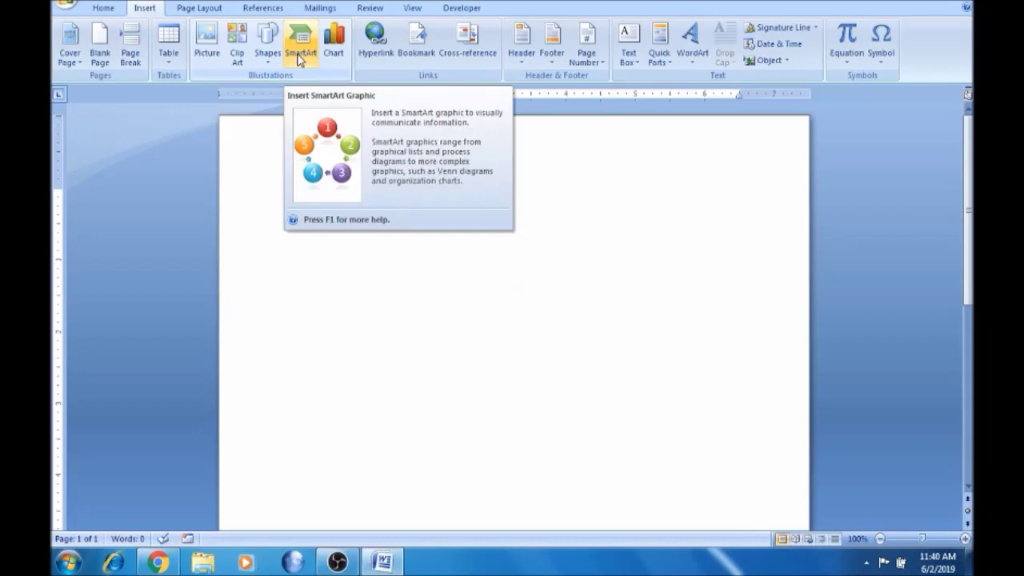
{"action": "left_click", "coordinate": [299, 60]}
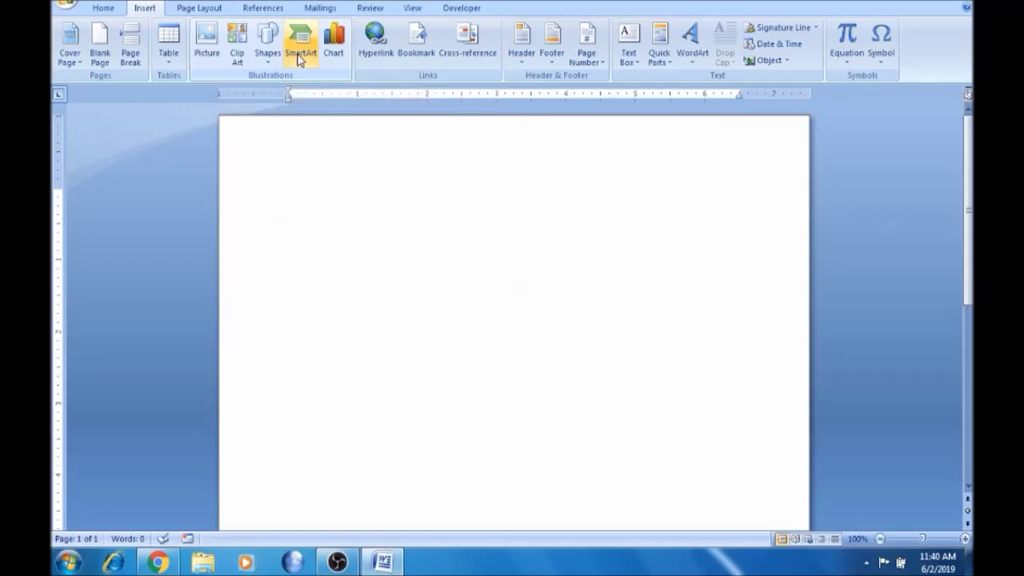
Insert a Basic Radial diagram from the Cycle layouts of the SmartArt gallery.
{"action": "left_click", "coordinate": [299, 60]}
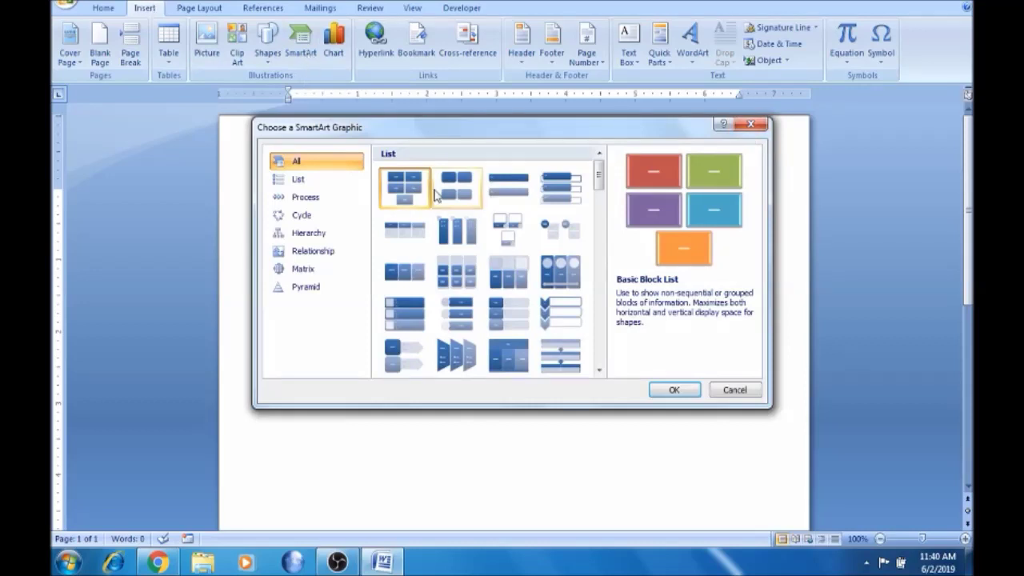
{"action": "left_click_drag", "start_coordinate": [603, 192], "coordinate": [604, 349]}
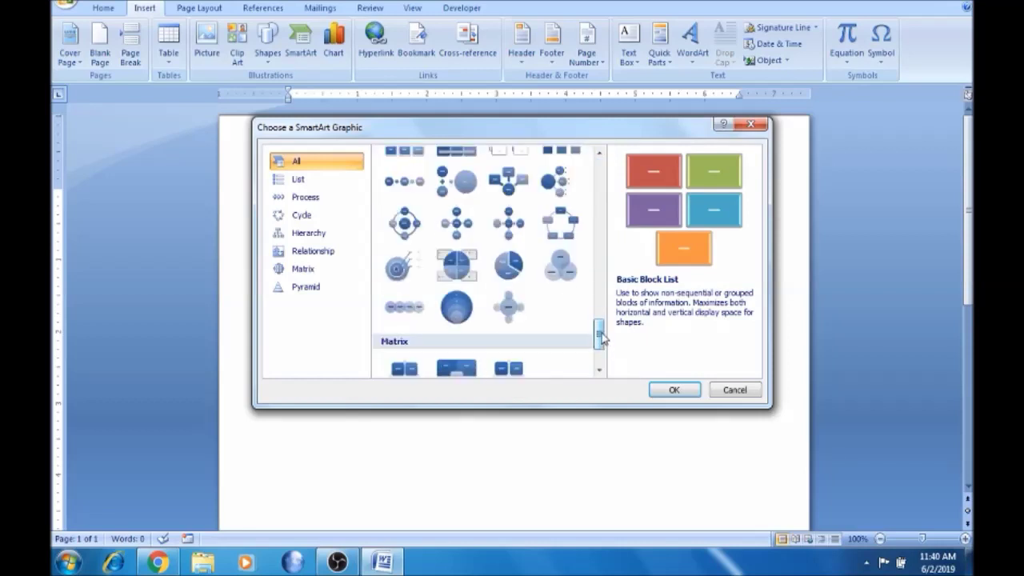
{"action": "left_click", "coordinate": [442, 219]}
{"action": "left_click", "coordinate": [672, 391]}
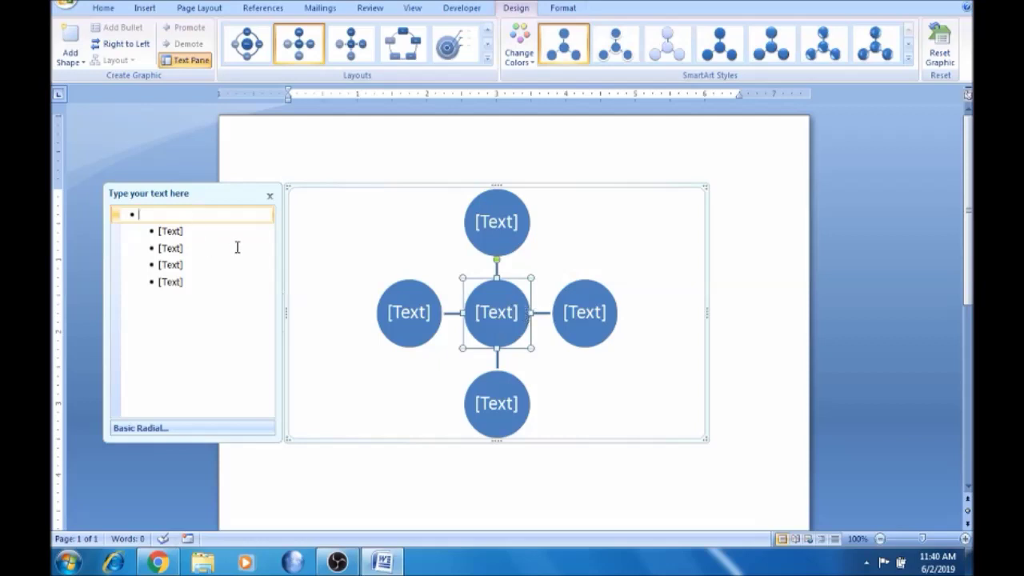
Type 'Manager' as the centre circle's label and close the Text Pane.
{"action": "type", "text": "Mana"}
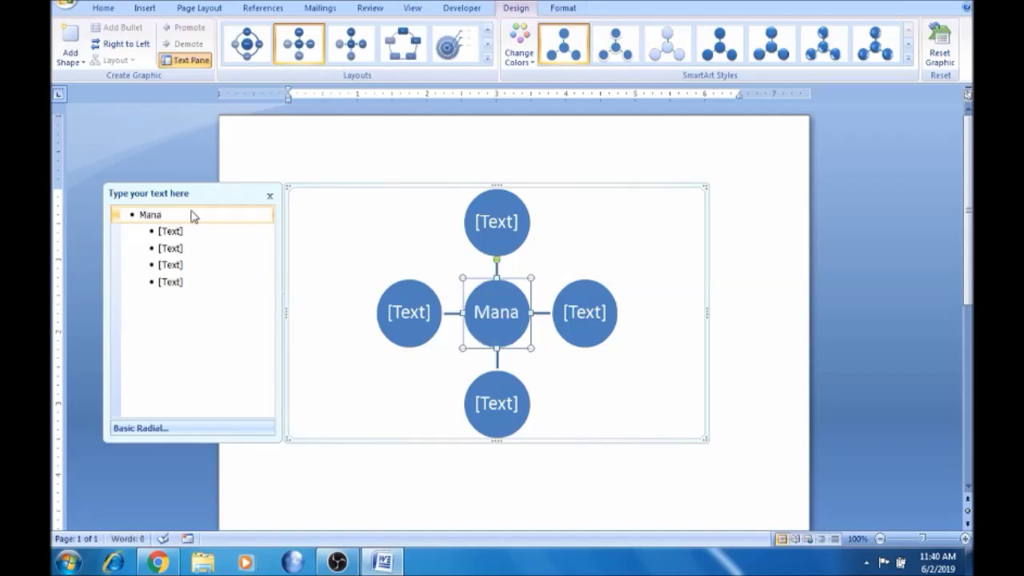
{"action": "type", "text": "ger"}
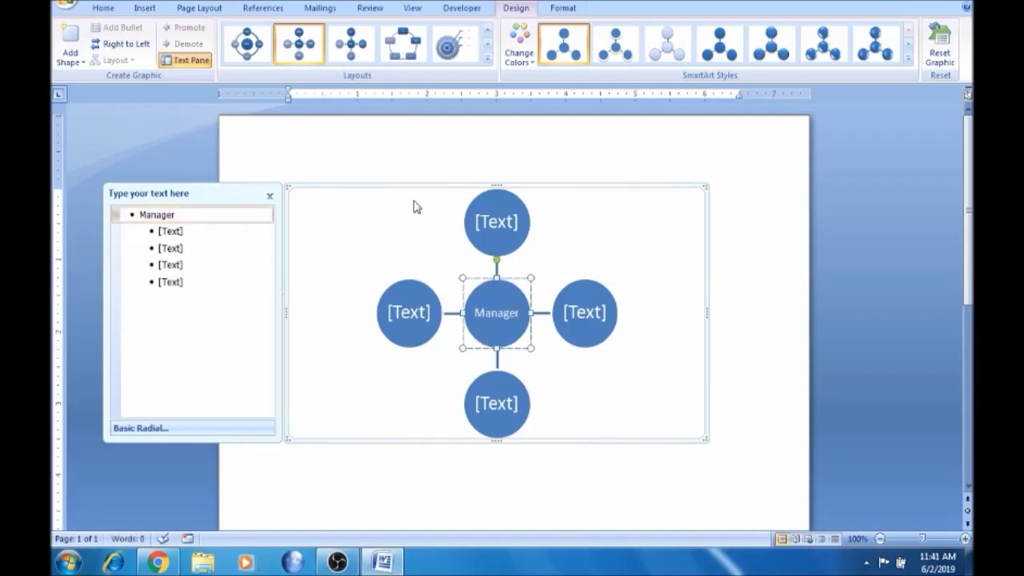
{"action": "left_click", "coordinate": [644, 206]}
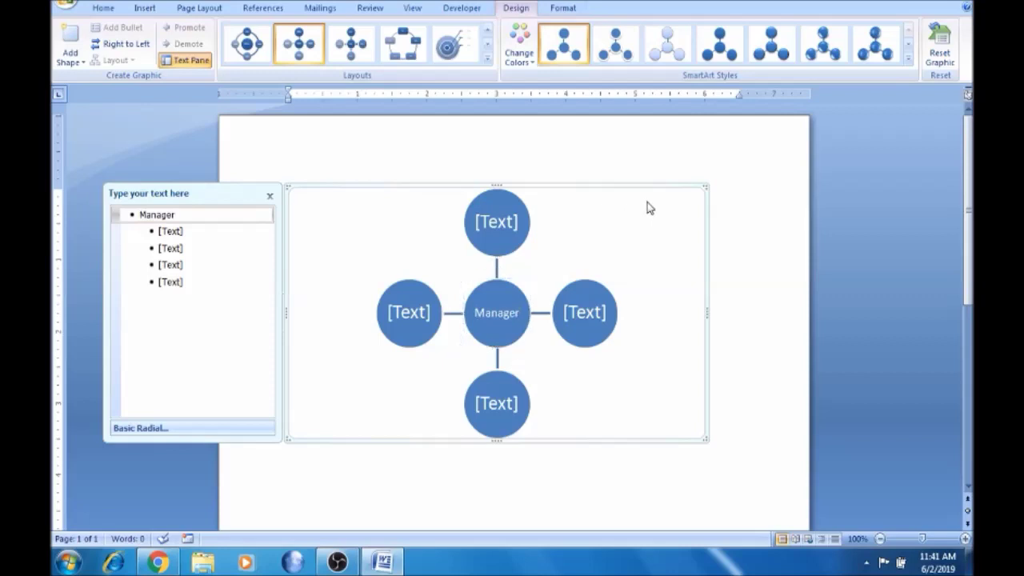
{"action": "left_click", "coordinate": [270, 198]}
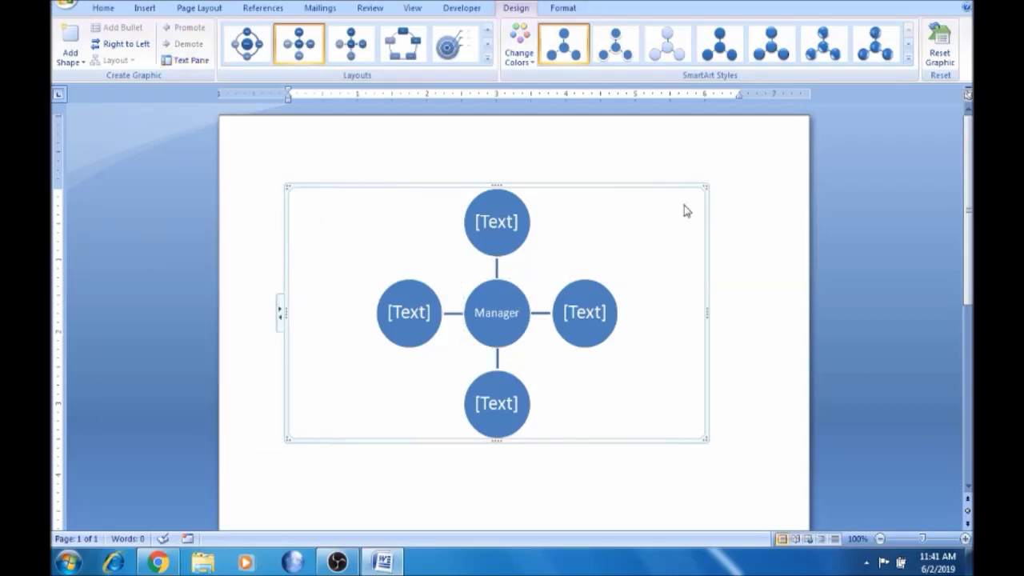
Enlarge and reposition the diagram, then label the top circle 'AssManager'.
{"action": "left_click_drag", "start_coordinate": [706, 185], "coordinate": [794, 160]}
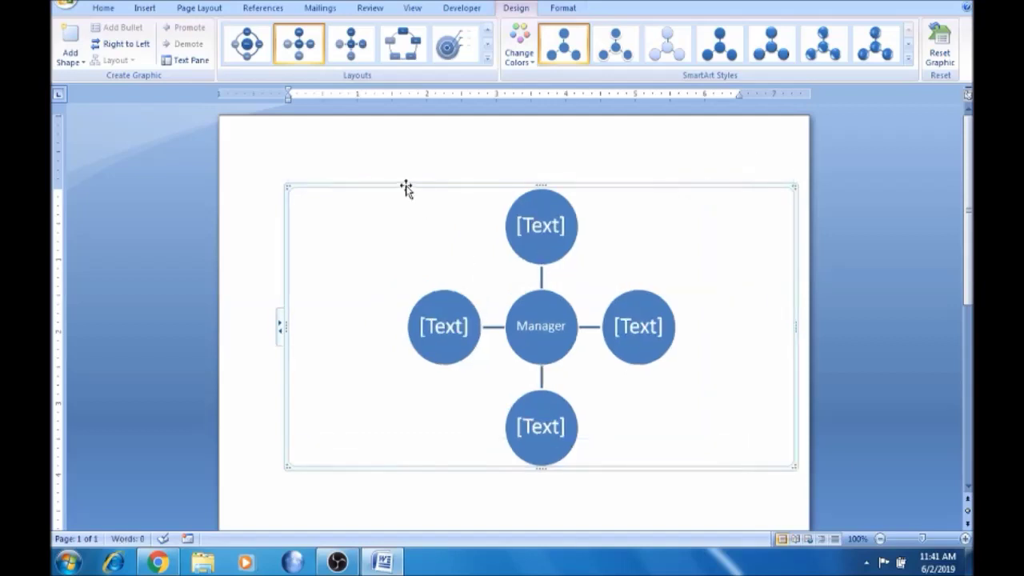
{"action": "left_click_drag", "start_coordinate": [406, 188], "coordinate": [381, 257]}
{"action": "left_click", "coordinate": [520, 232]}
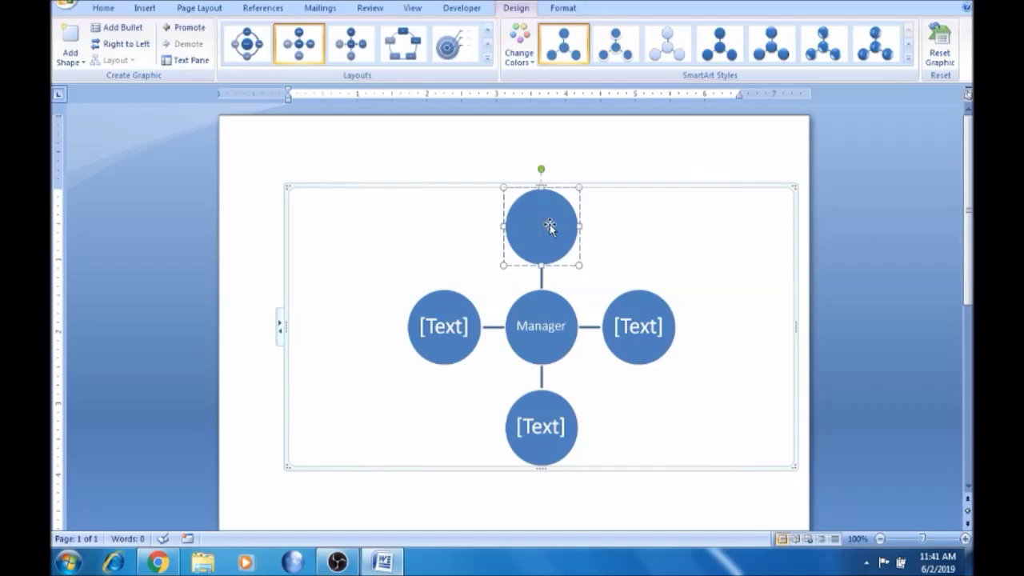
{"action": "type", "text": "Ass"}
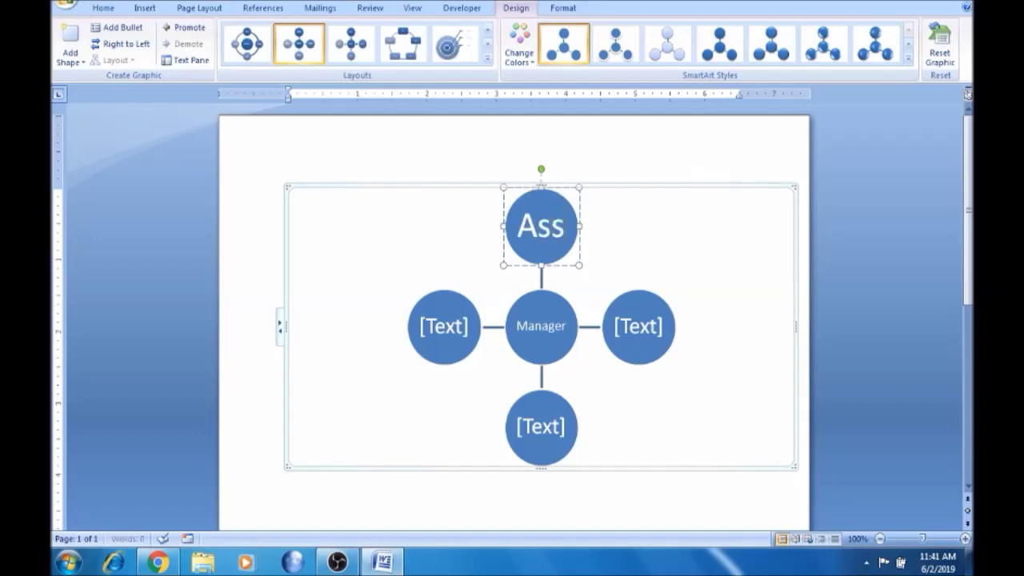
{"action": "type", "text": "Mana"}
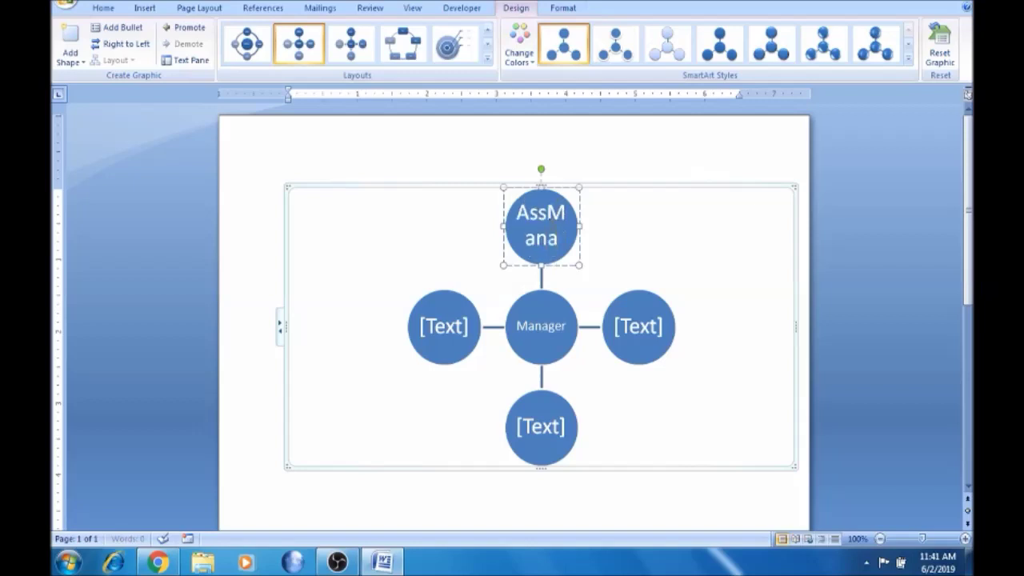
{"action": "type", "text": "ger"}
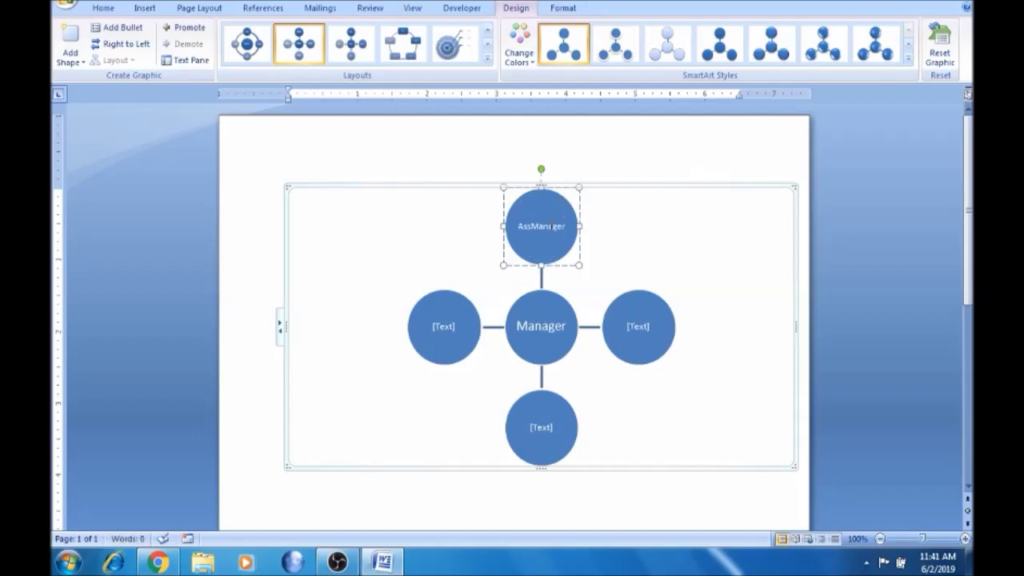
Copy 'AssManager' and paste it into the right, left and bottom outer circles.
{"action": "double_click", "coordinate": [552, 230]}
{"action": "key", "text": "ctrl+c"}
{"action": "left_click", "coordinate": [641, 328]}
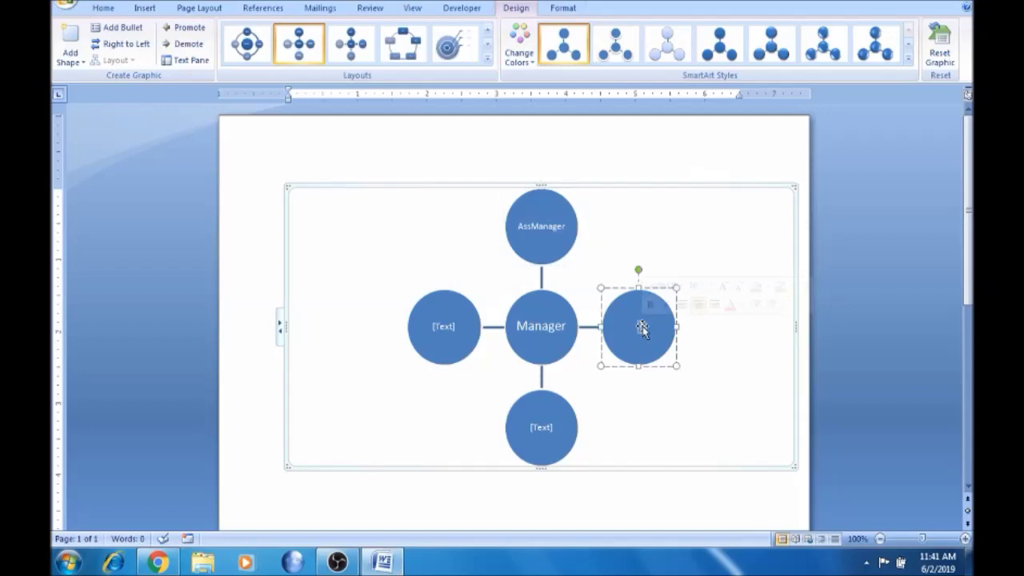
{"action": "key", "text": "ctrl+v"}
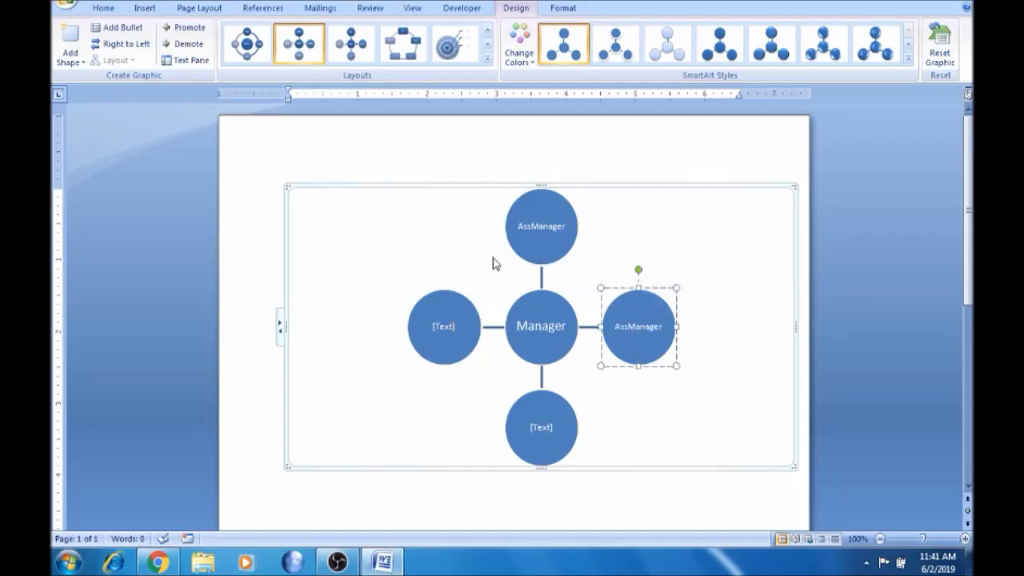
{"action": "left_click", "coordinate": [445, 326]}
{"action": "key", "text": "ctrl+v"}
{"action": "left_click", "coordinate": [540, 428]}
{"action": "key", "text": "ctrl+v"}
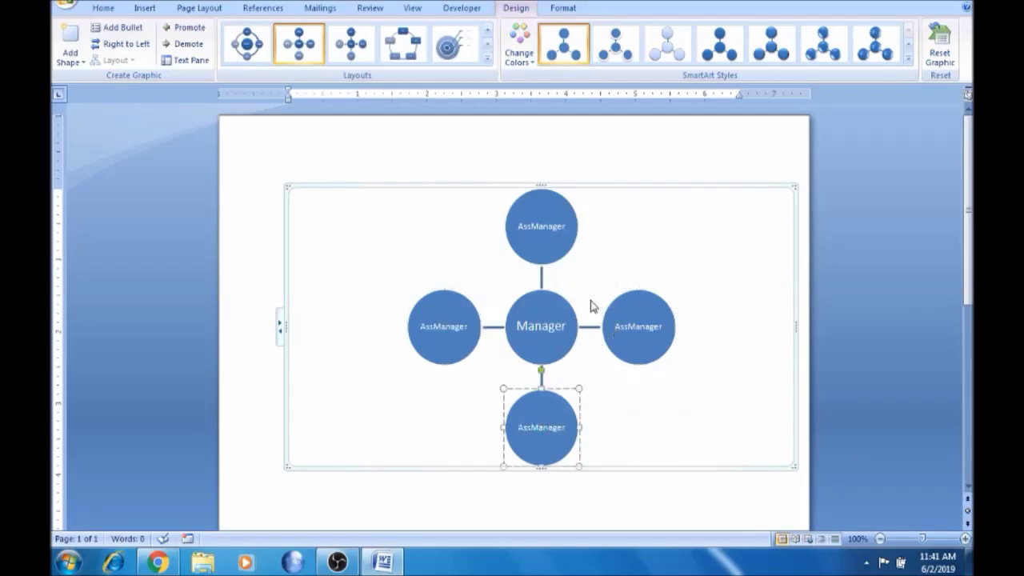
{"action": "left_click", "coordinate": [536, 305]}
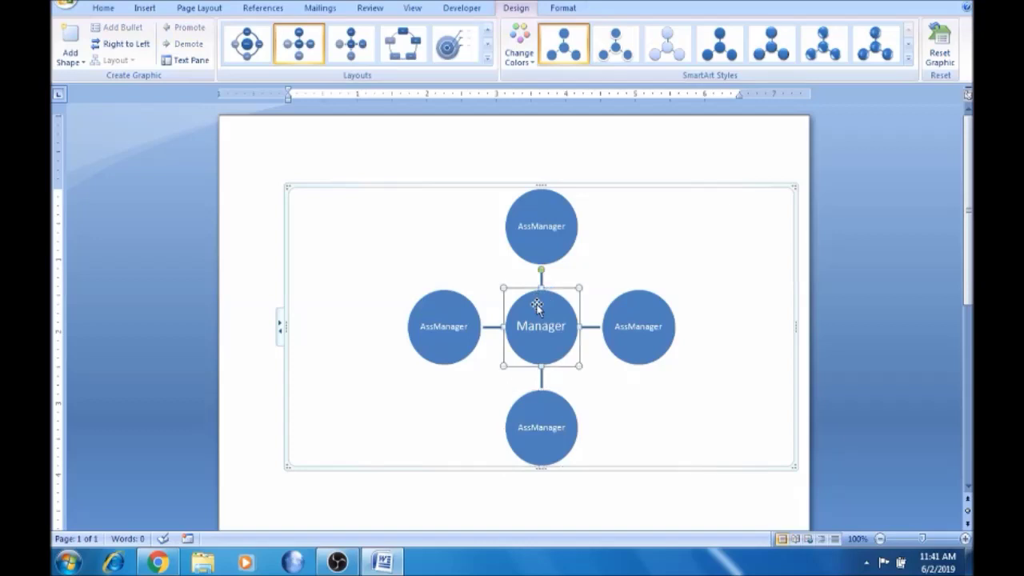
{"action": "left_click", "coordinate": [542, 235]}
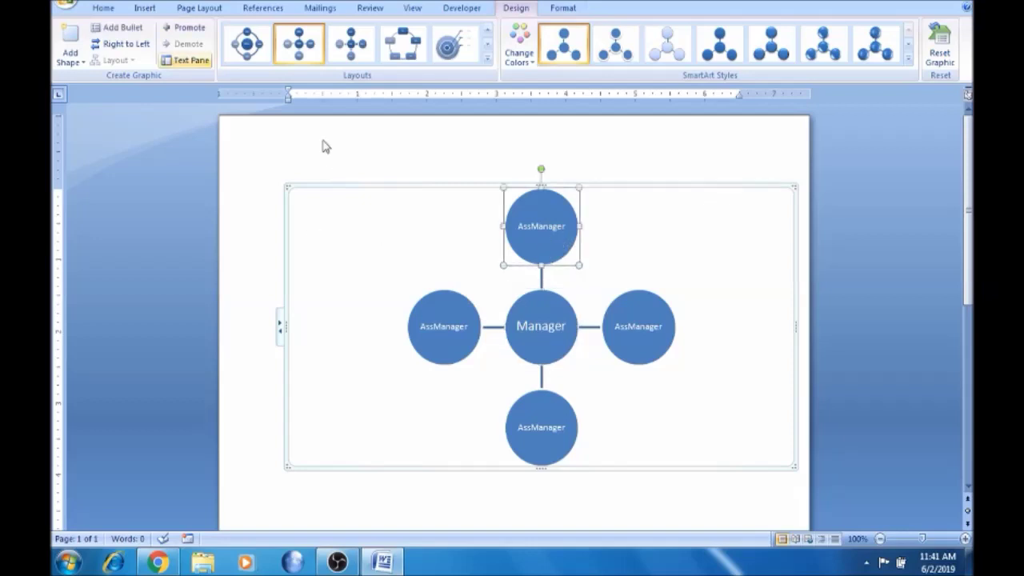
{"action": "left_click", "coordinate": [328, 210]}
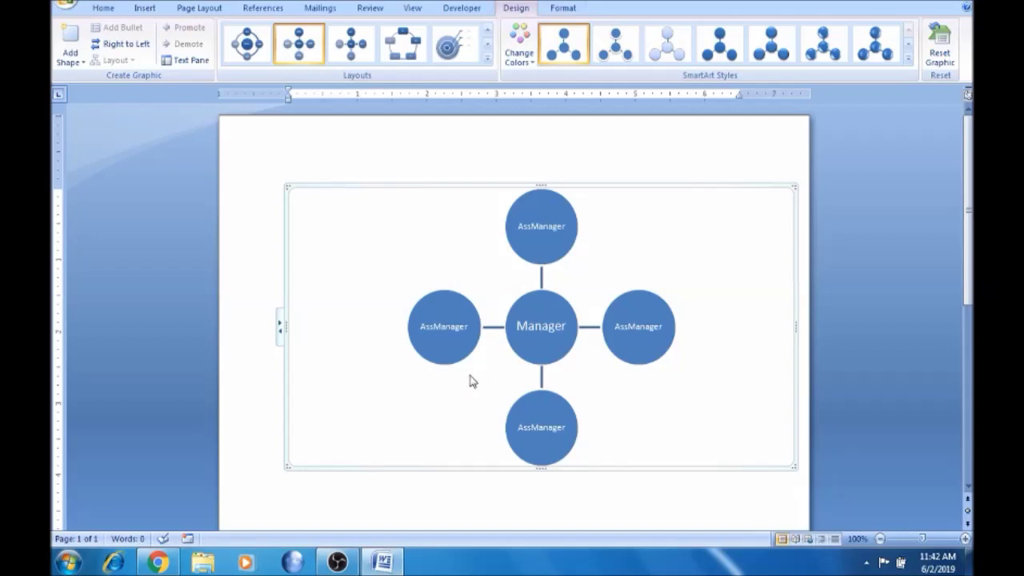
{"action": "left_click", "coordinate": [417, 47]}
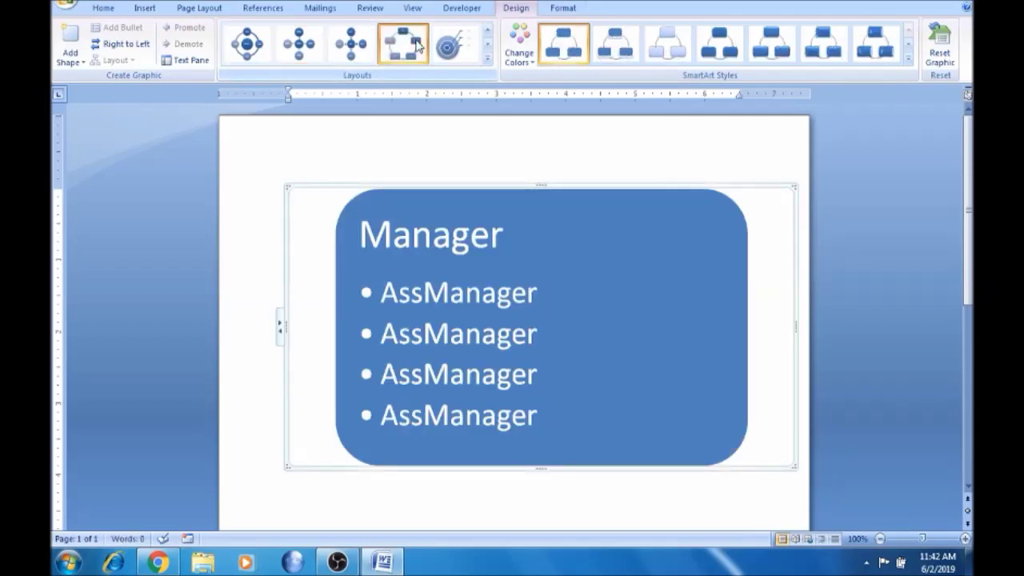
{"action": "left_click", "coordinate": [299, 44]}
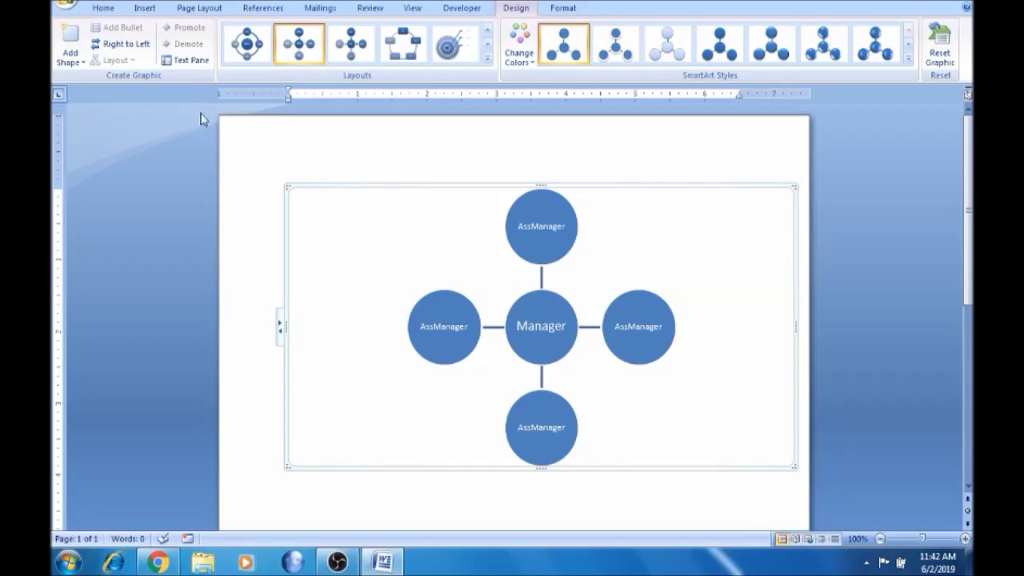
Set the radial diagram's direction to Right to Left and return to the Home ribbon.
{"action": "left_click", "coordinate": [80, 63]}
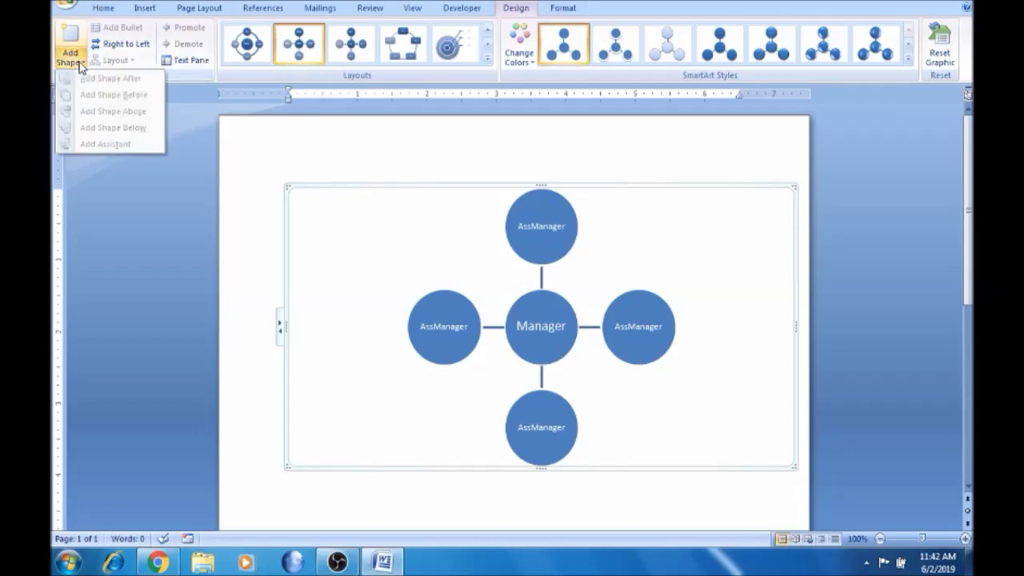
{"action": "left_click", "coordinate": [530, 216]}
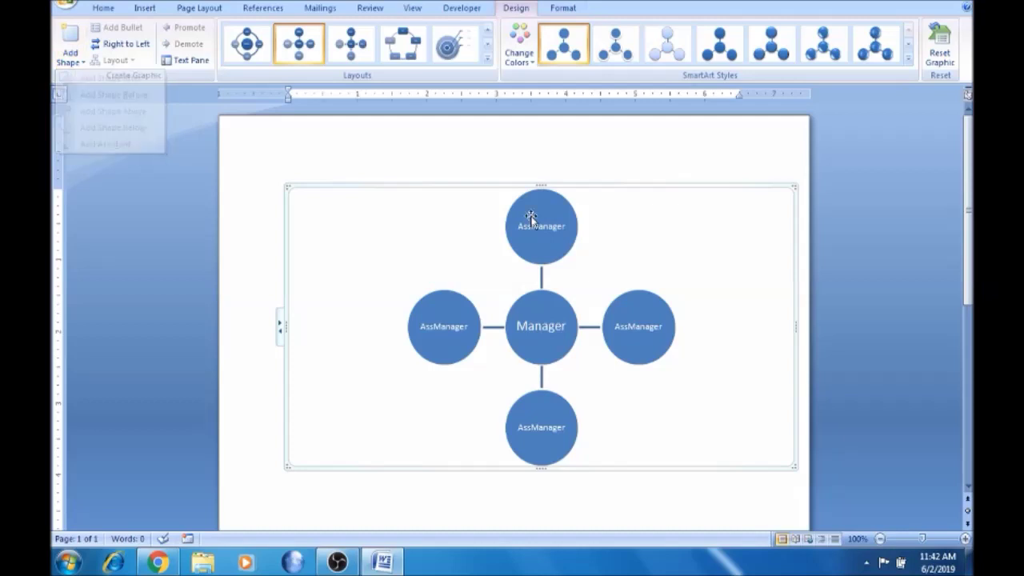
{"action": "left_click", "coordinate": [68, 64]}
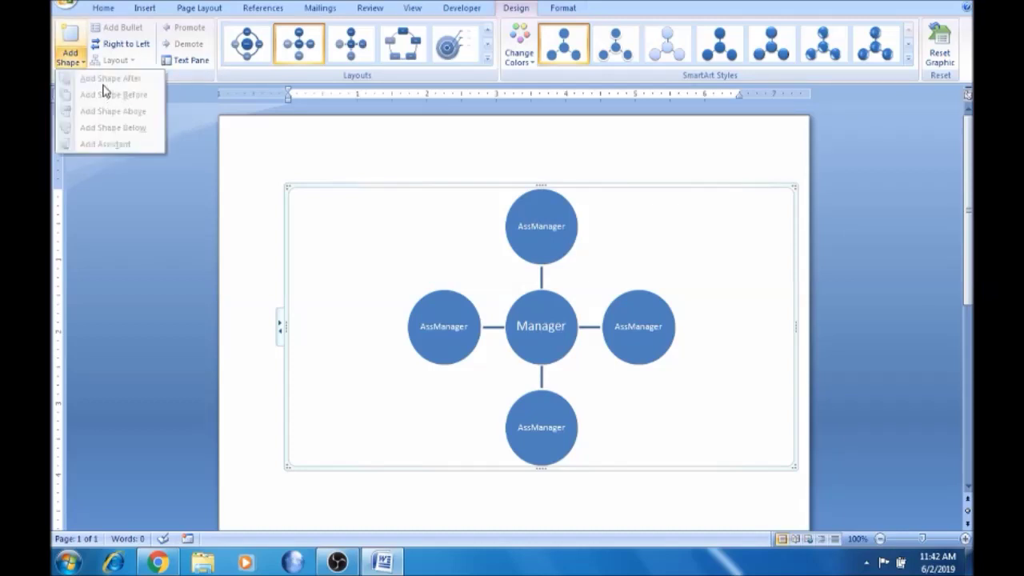
{"action": "left_click", "coordinate": [510, 273]}
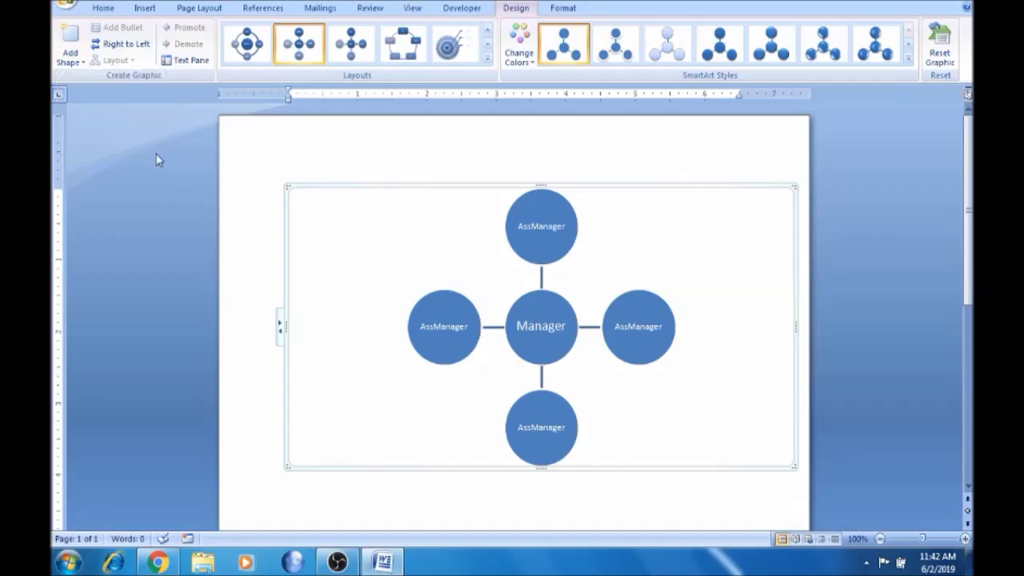
{"action": "left_click", "coordinate": [85, 70]}
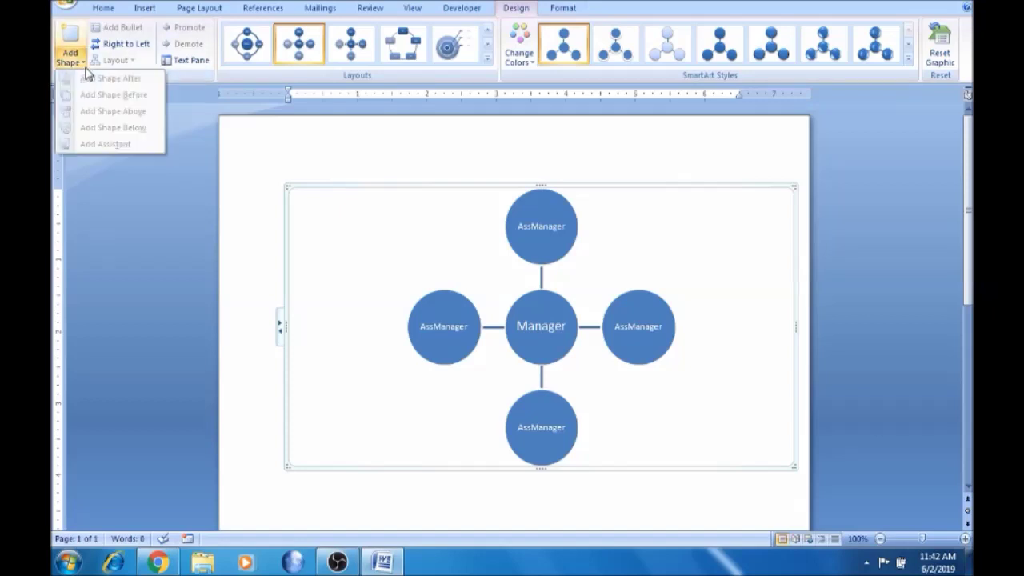
{"action": "left_click", "coordinate": [121, 46]}
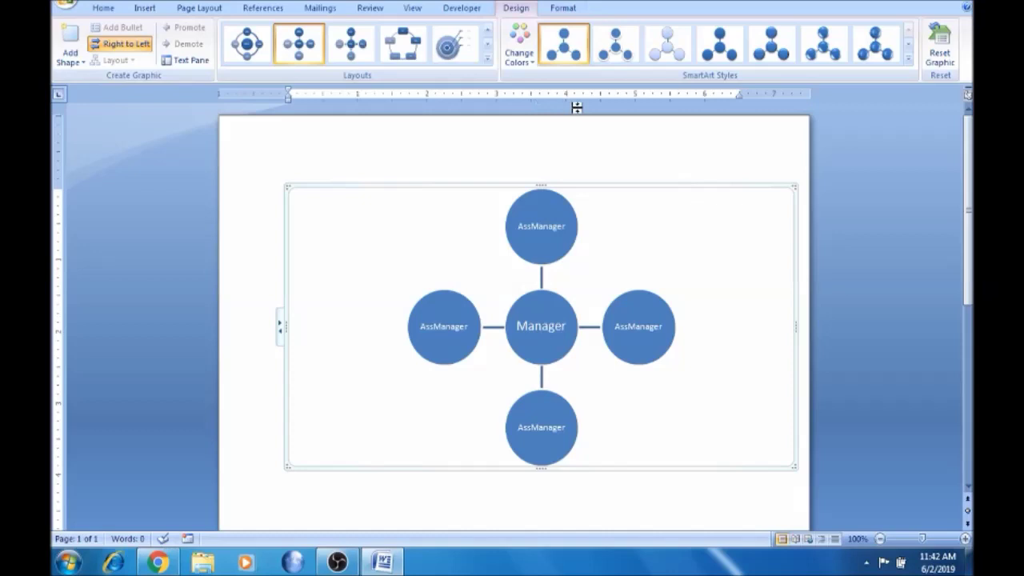
{"action": "left_click", "coordinate": [104, 10]}
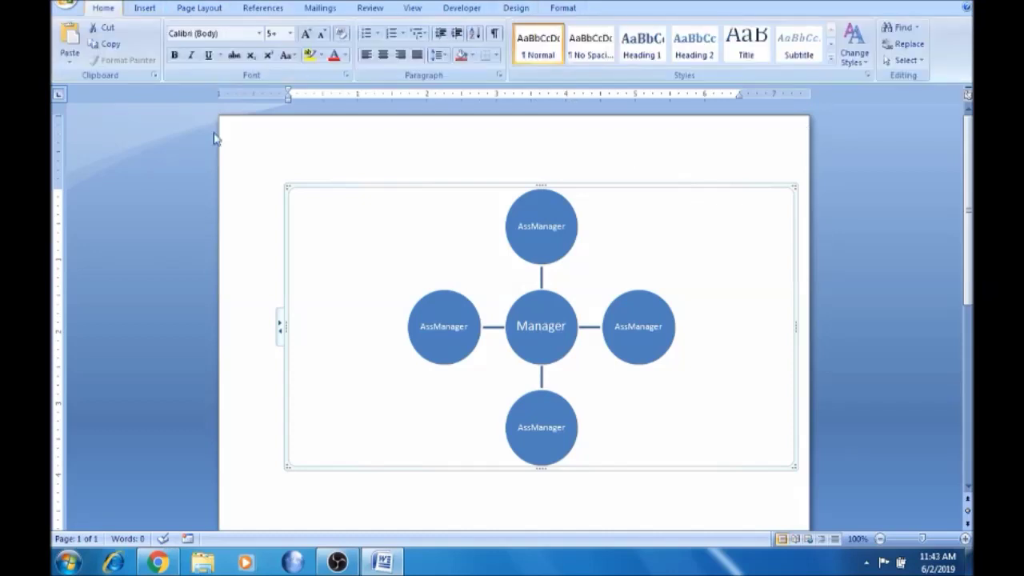
Set the top AssManager label to 10.5 pt and stretch the top circle into a wider ellipse.
{"action": "double_click", "coordinate": [541, 325]}
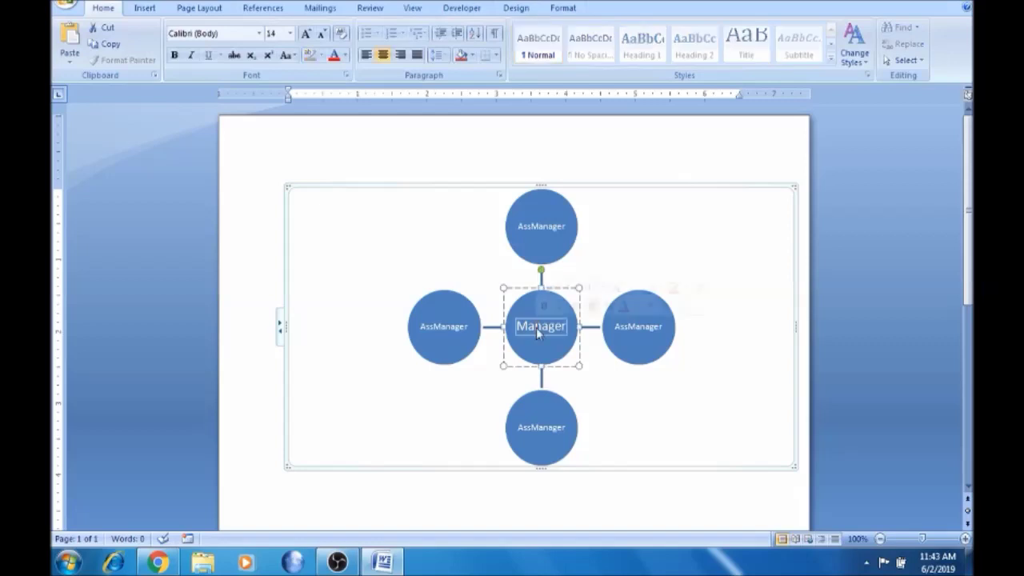
{"action": "double_click", "coordinate": [542, 230]}
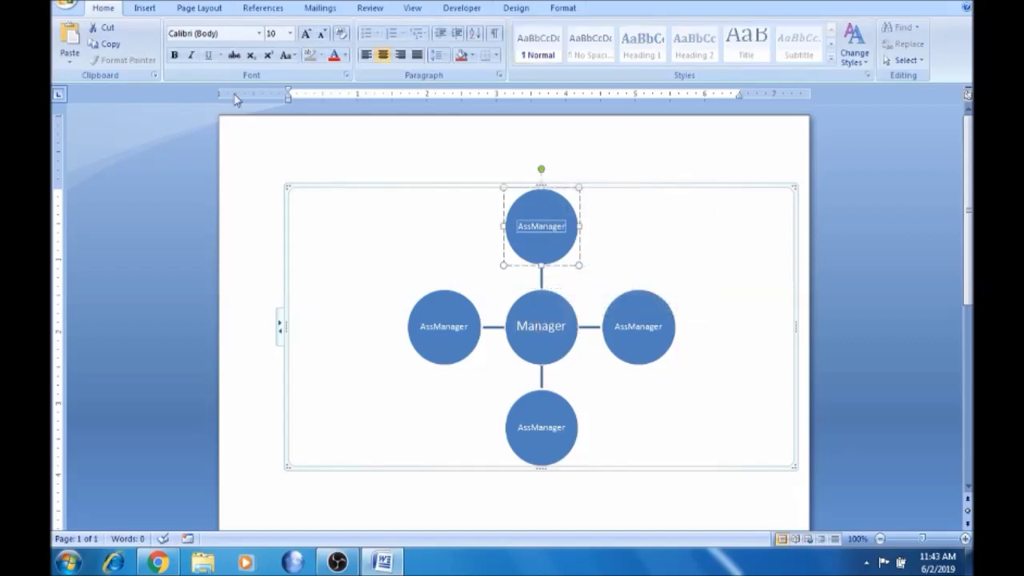
{"action": "left_click", "coordinate": [290, 34]}
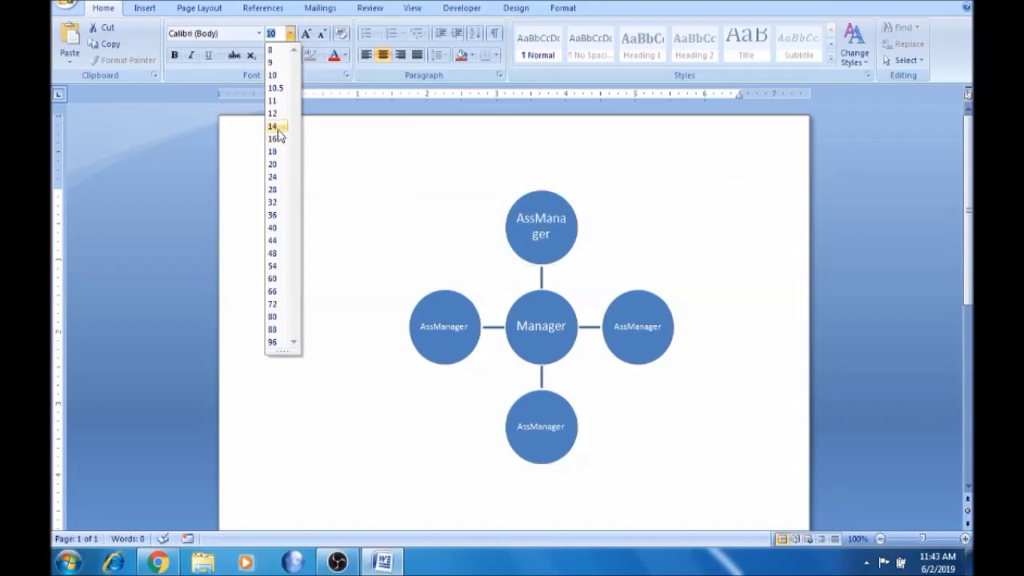
{"action": "left_click", "coordinate": [277, 89]}
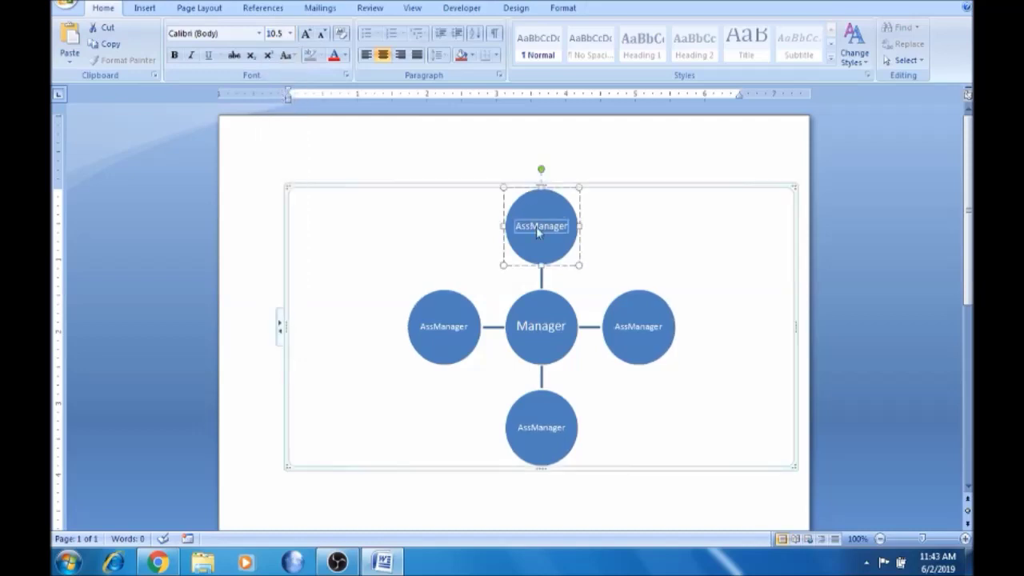
{"action": "left_click_drag", "start_coordinate": [580, 190], "coordinate": [624, 180]}
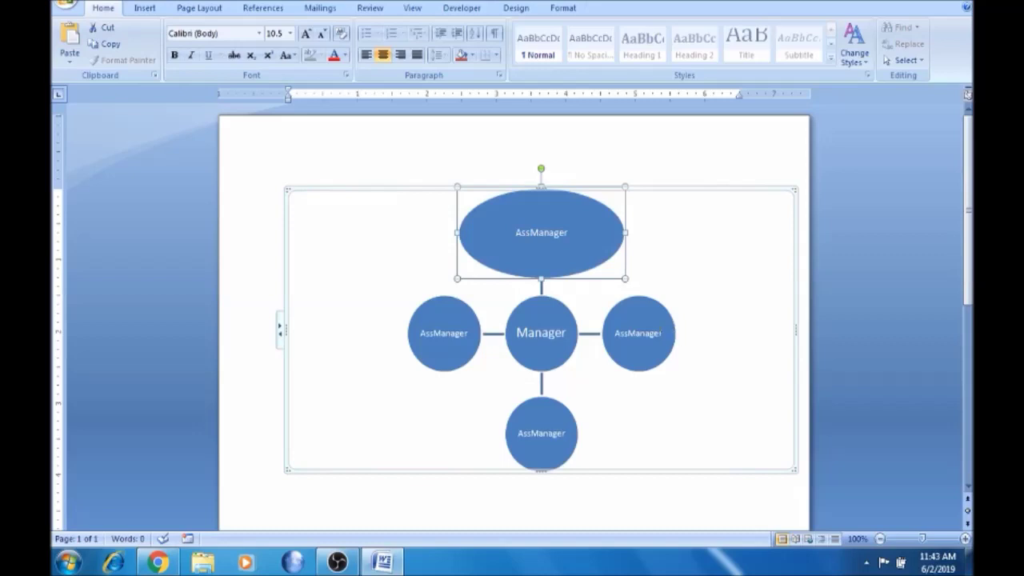
Enlarge the right circle and make its label 18 pt, bold and struck through.
{"action": "left_click", "coordinate": [660, 338]}
{"action": "left_click_drag", "start_coordinate": [678, 371], "coordinate": [708, 392]}
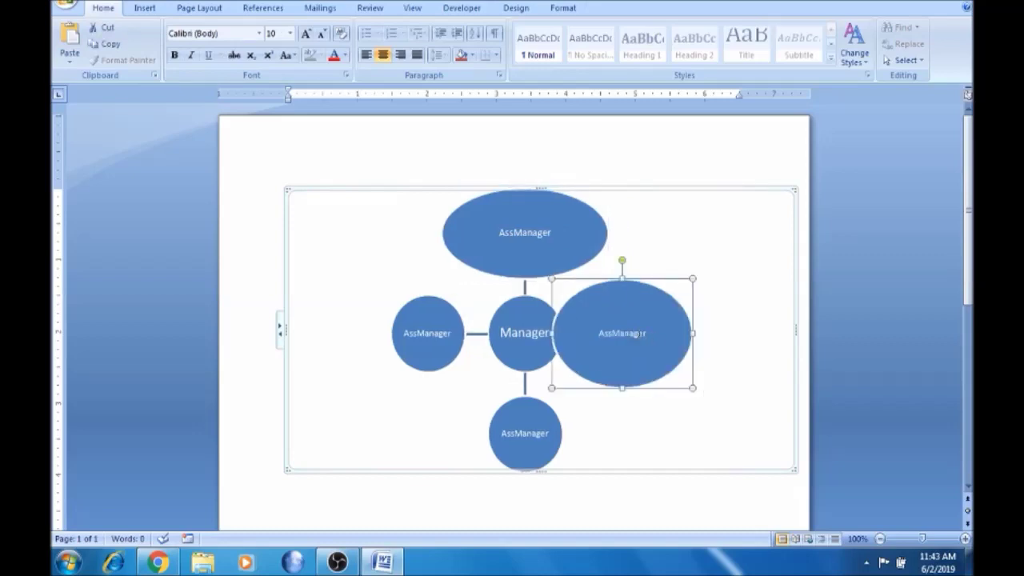
{"action": "left_click", "coordinate": [682, 345]}
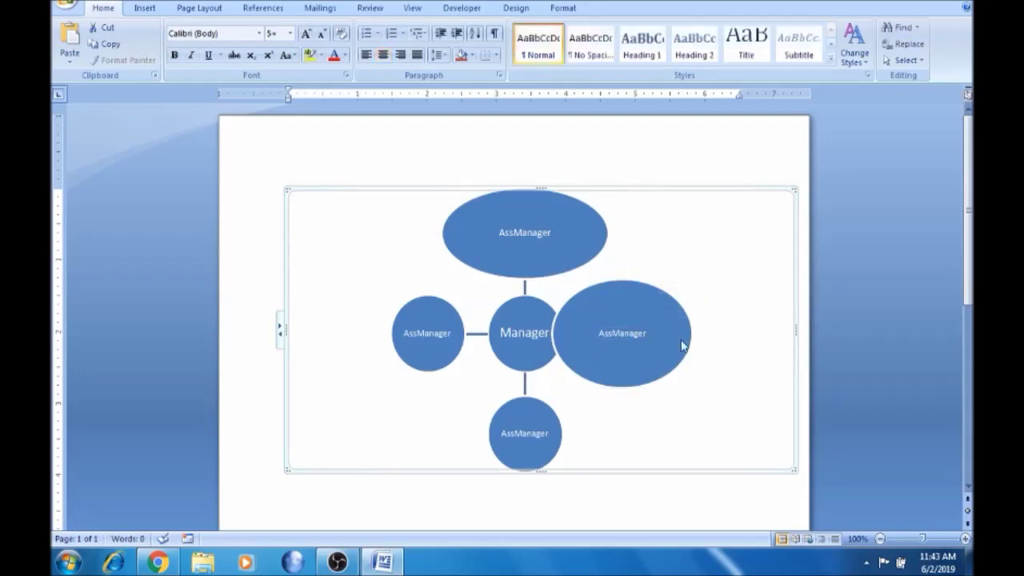
{"action": "left_click", "coordinate": [595, 346]}
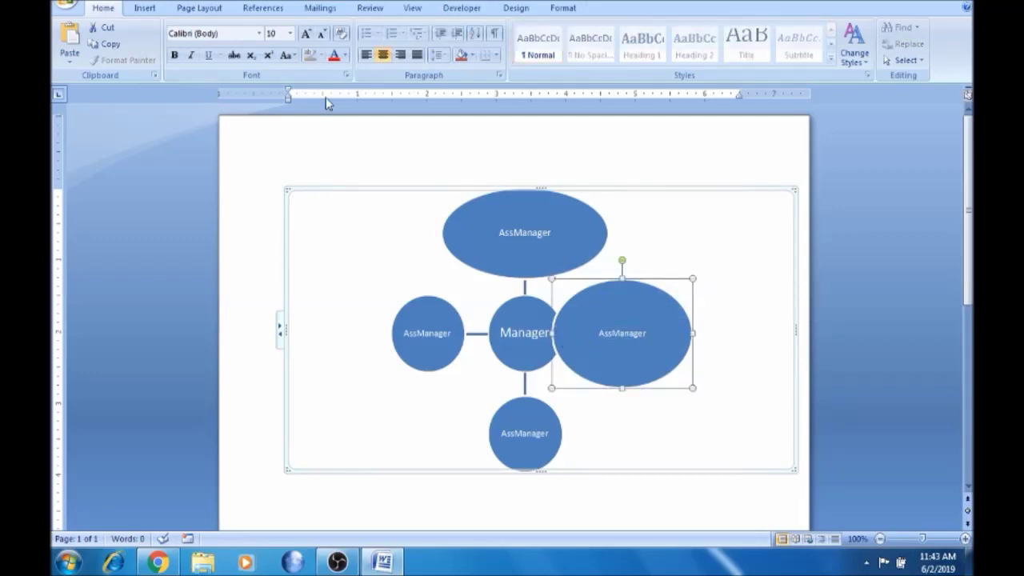
{"action": "left_click", "coordinate": [289, 34]}
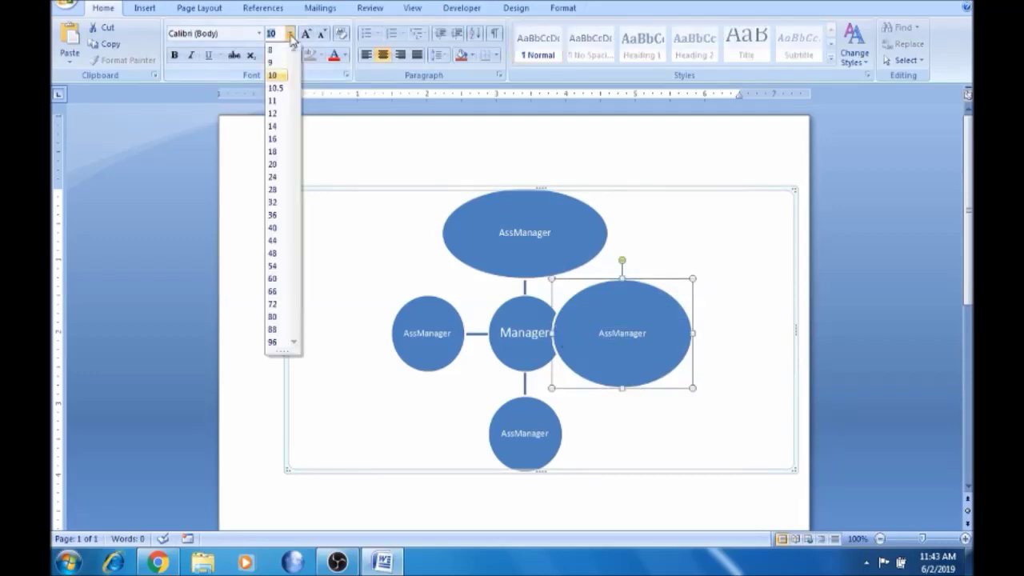
{"action": "left_click", "coordinate": [272, 152]}
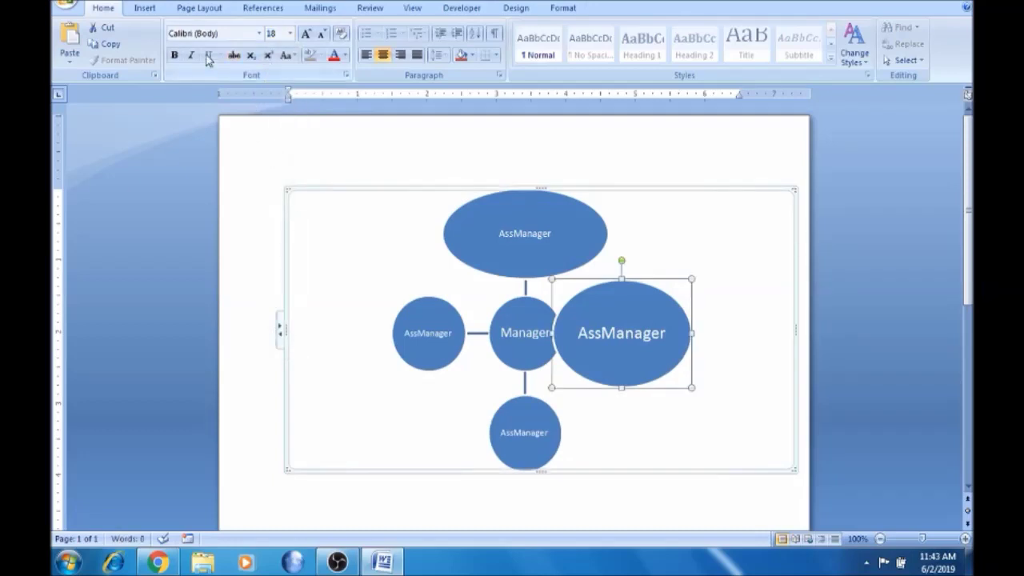
{"action": "left_click", "coordinate": [173, 54]}
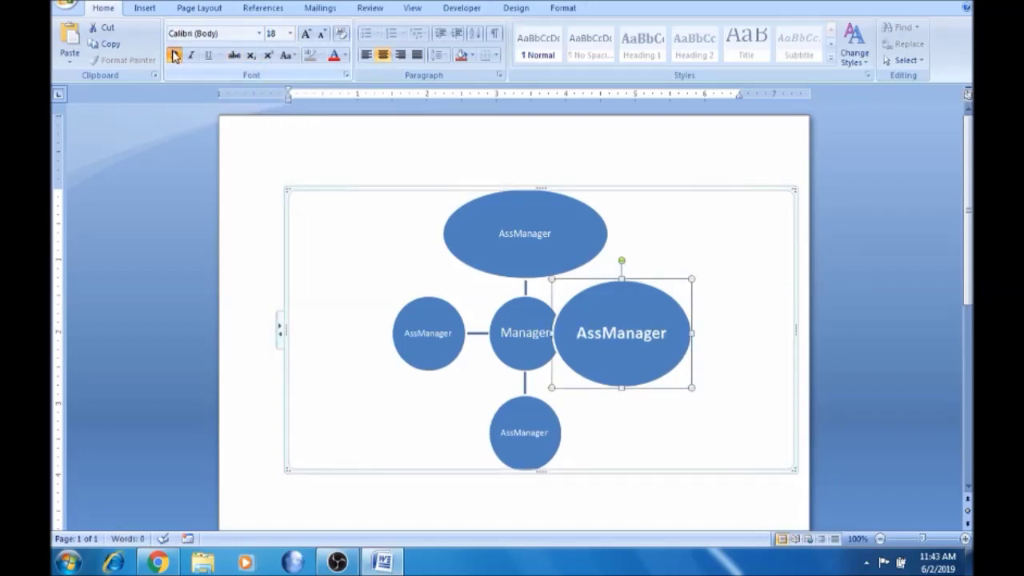
{"action": "left_click", "coordinate": [234, 58]}
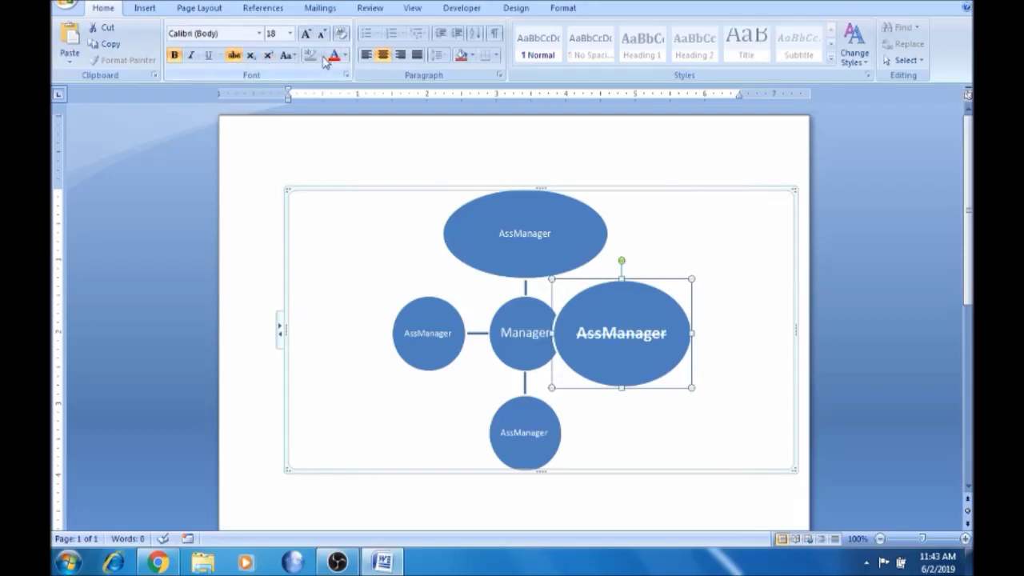
{"action": "left_click", "coordinate": [653, 245]}
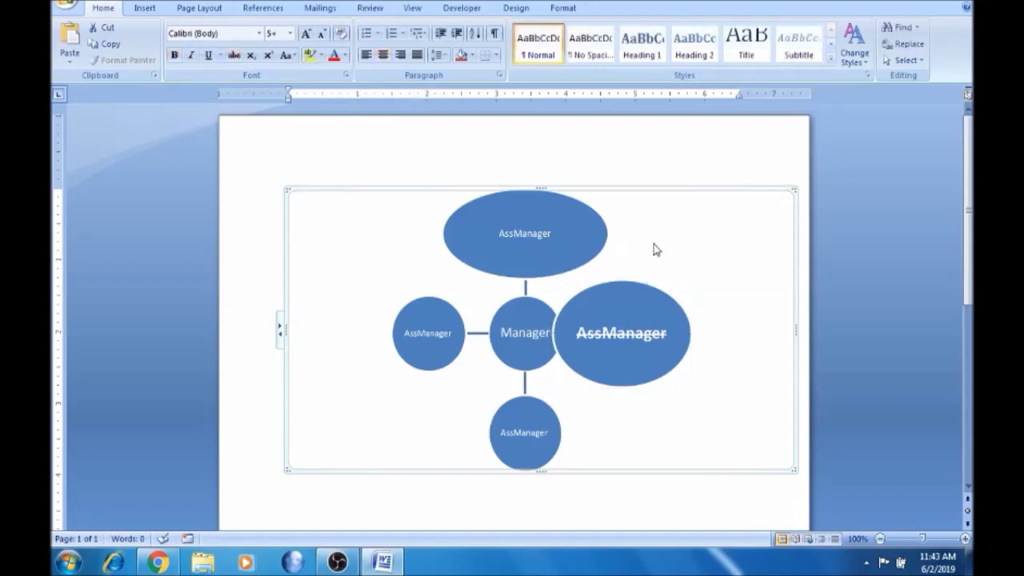
Give the diagram a yellow background and make the left and right labels' text yellow.
{"action": "left_click", "coordinate": [309, 55]}
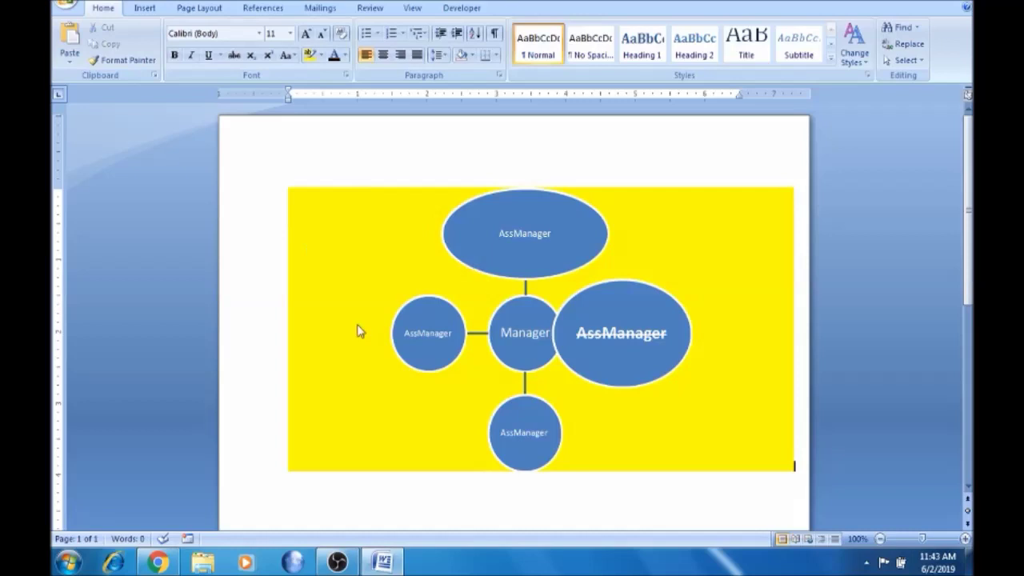
{"action": "left_click", "coordinate": [417, 346]}
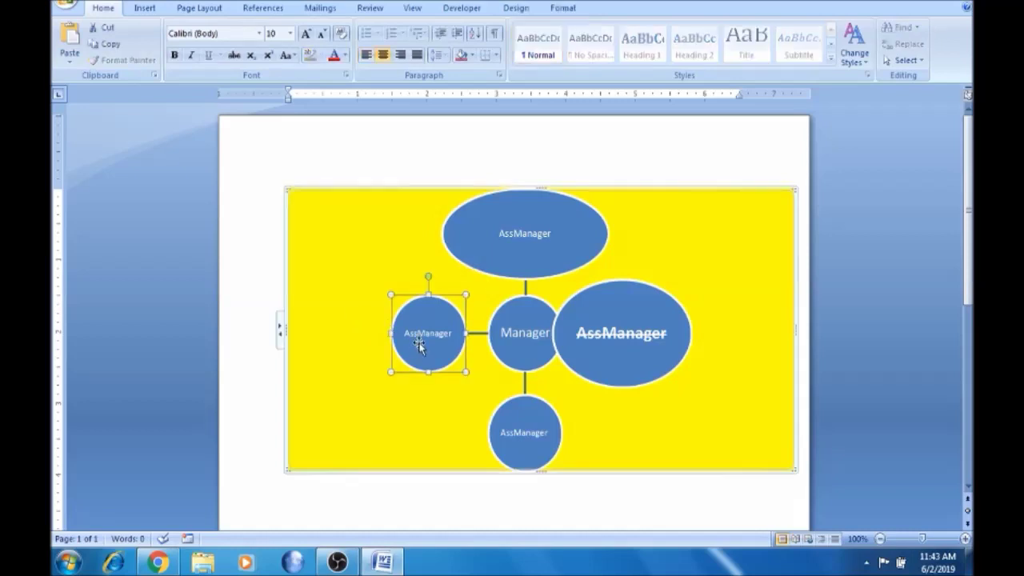
{"action": "left_click", "coordinate": [344, 55]}
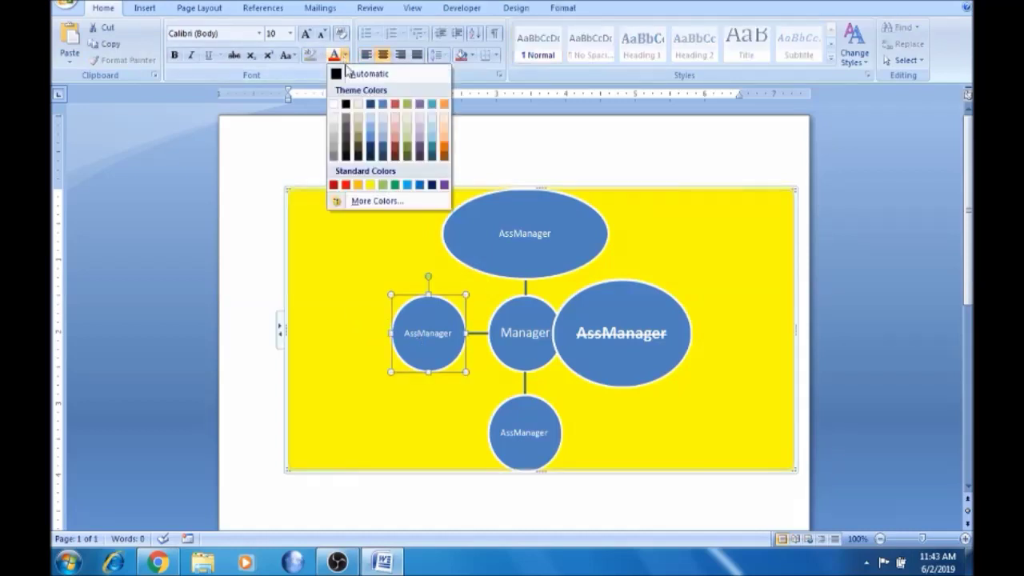
{"action": "left_click", "coordinate": [370, 190]}
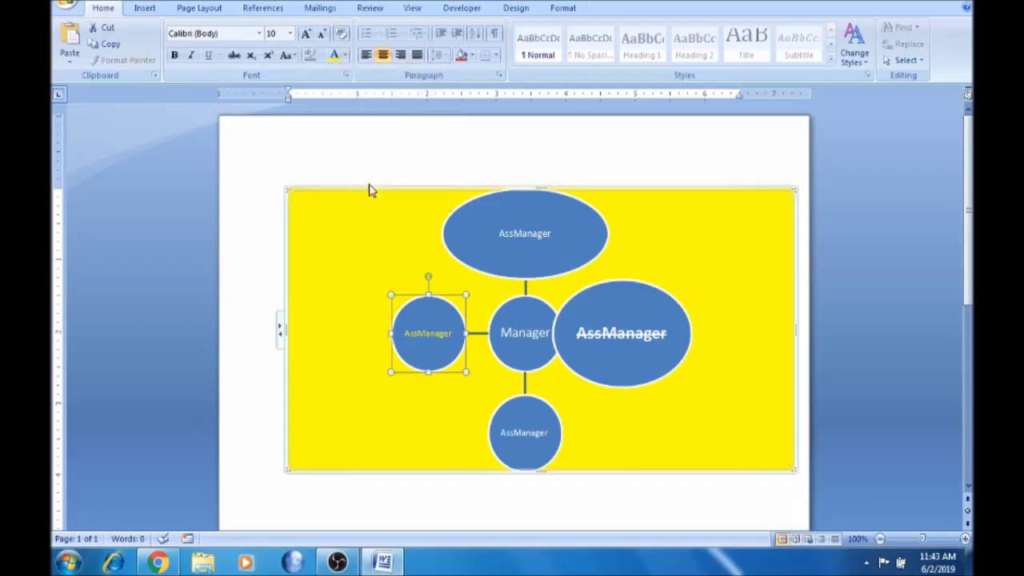
{"action": "left_click", "coordinate": [614, 334]}
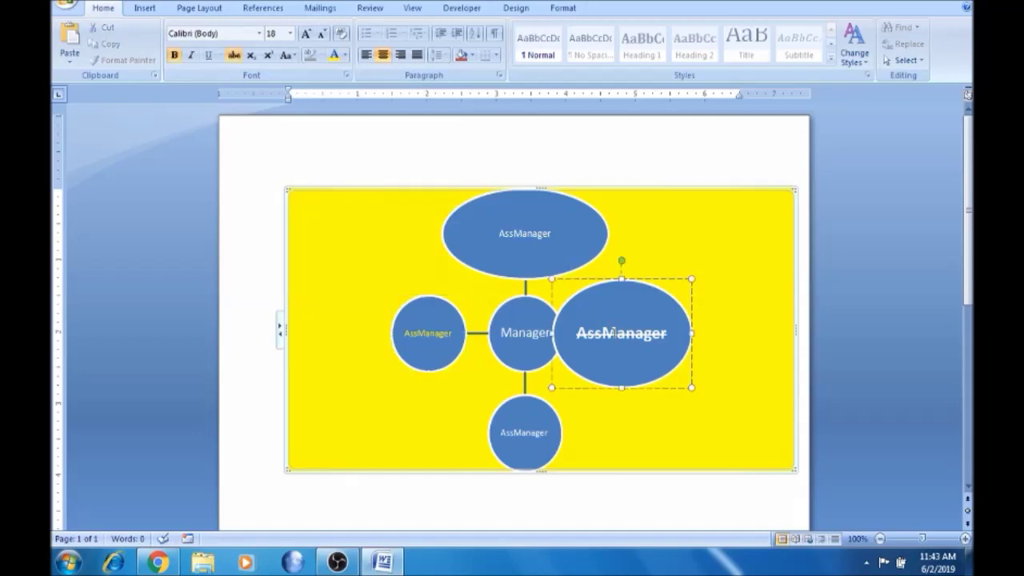
{"action": "left_click", "coordinate": [334, 56]}
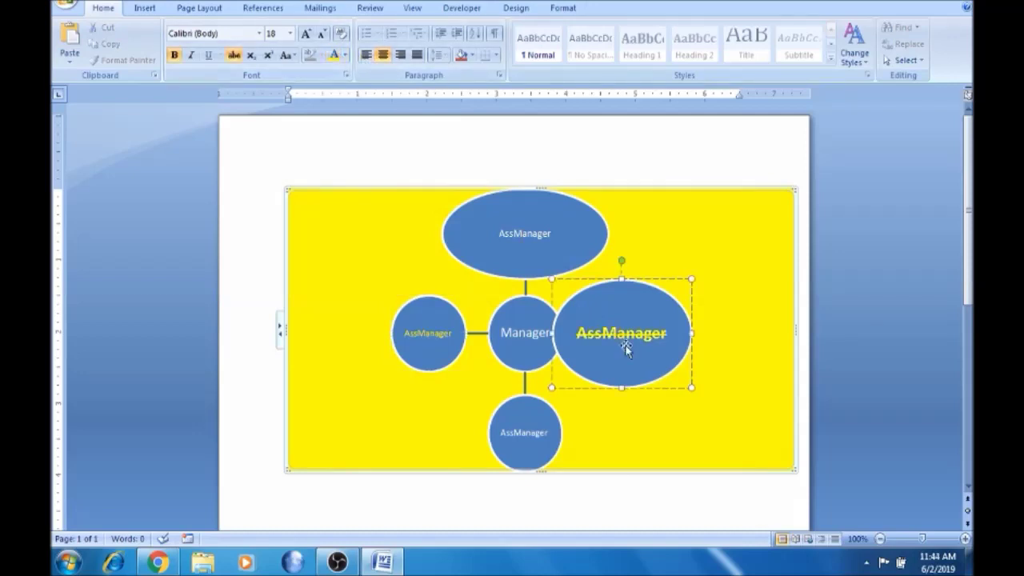
{"action": "left_click", "coordinate": [641, 298]}
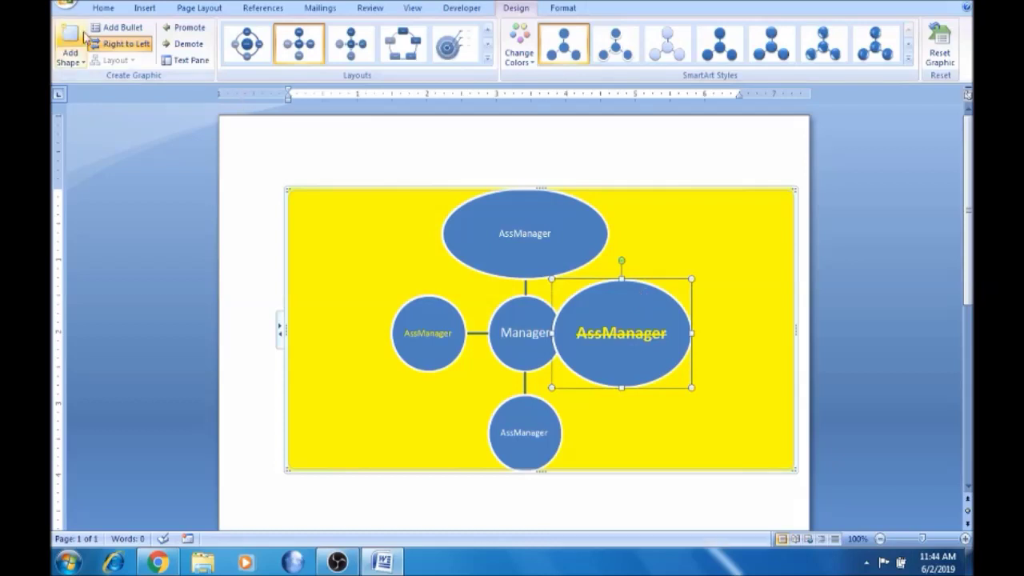
{"action": "left_click", "coordinate": [103, 10]}
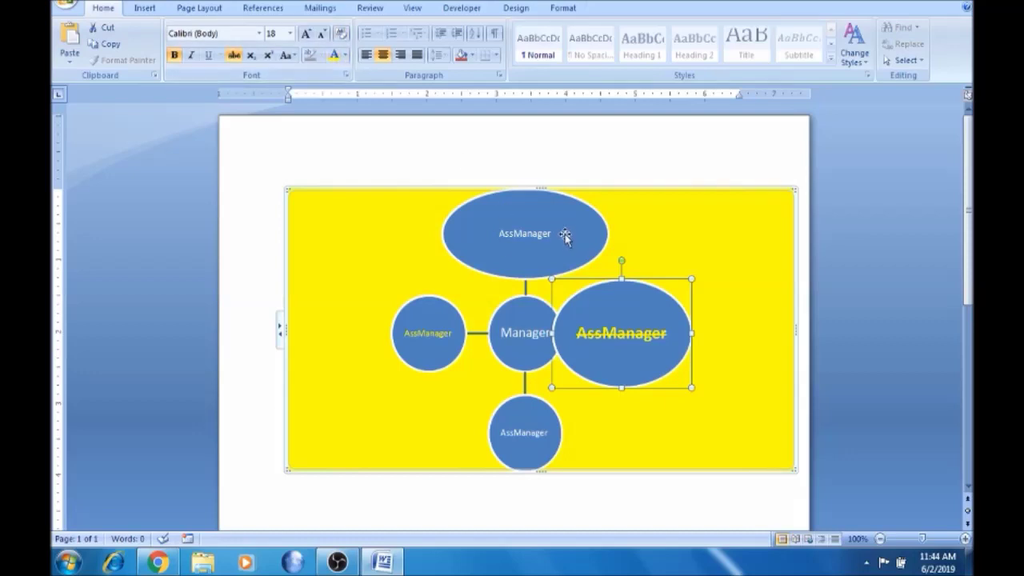
{"action": "double_click", "coordinate": [621, 333]}
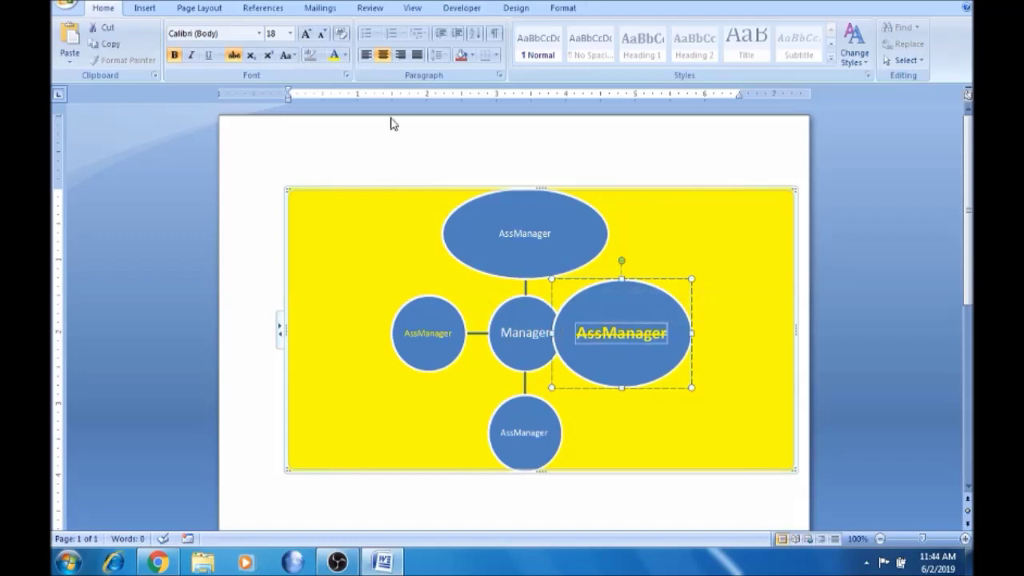
Try 20 and 24 pt on the right label, return it to 18 pt, then clear formatting.
{"action": "left_click", "coordinate": [306, 35]}
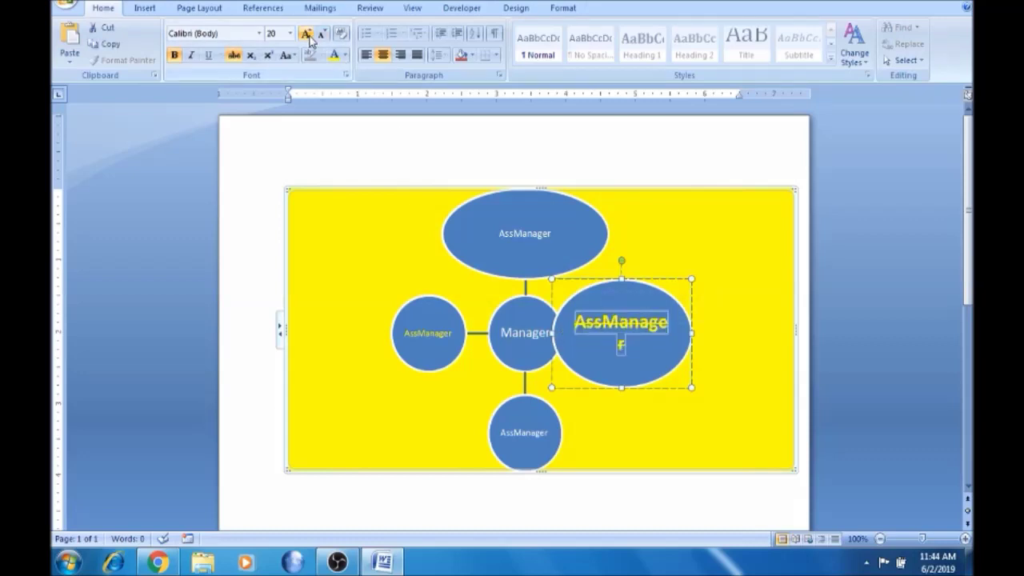
{"action": "left_click", "coordinate": [308, 37]}
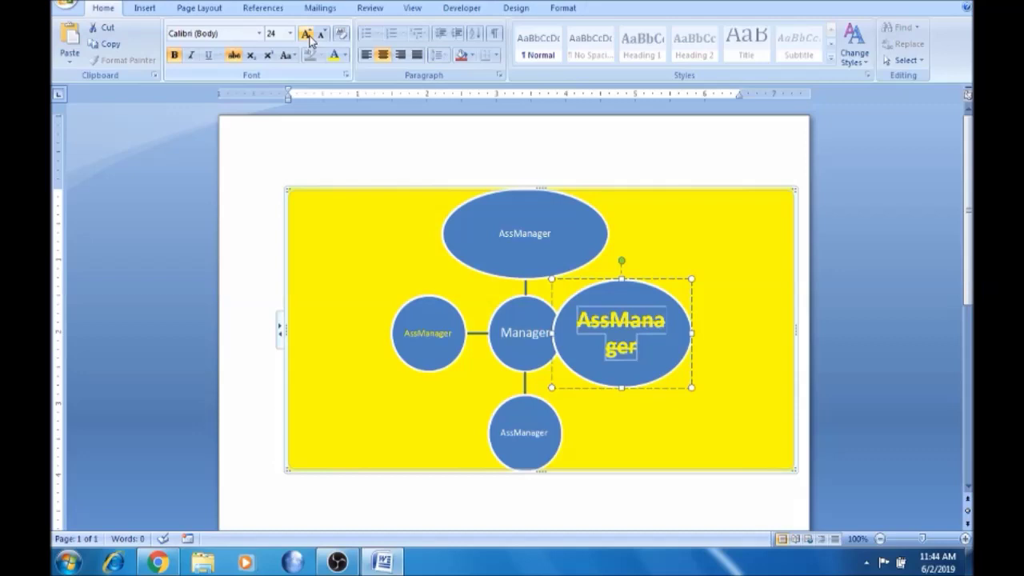
{"action": "left_click", "coordinate": [320, 38]}
{"action": "left_click", "coordinate": [320, 38]}
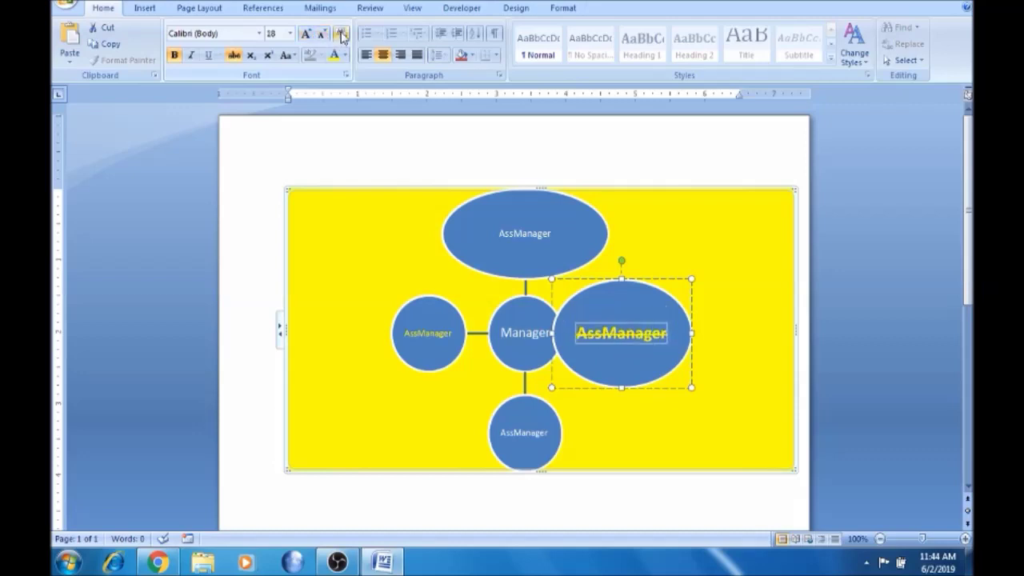
{"action": "left_click", "coordinate": [345, 225]}
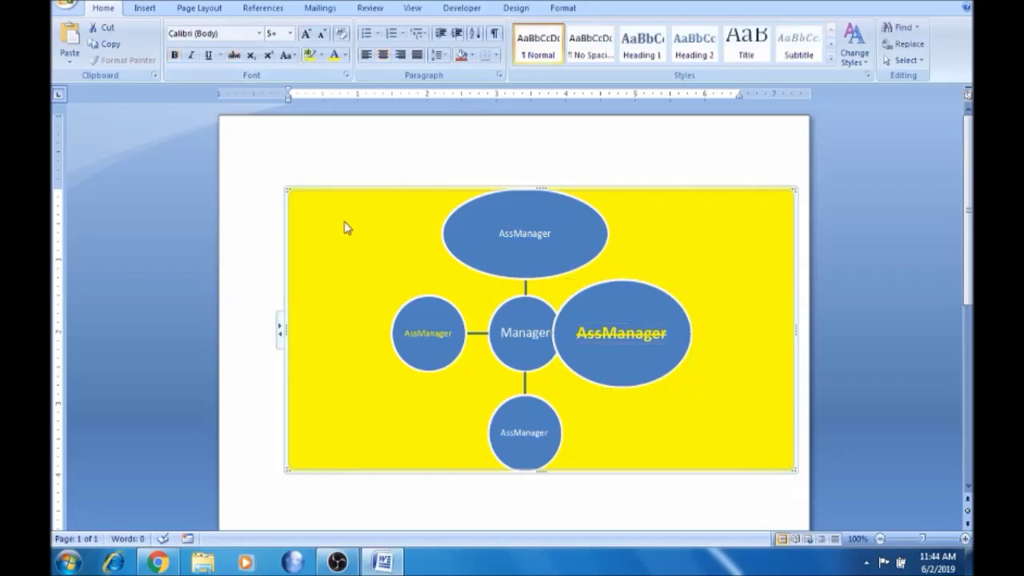
{"action": "left_click", "coordinate": [342, 36]}
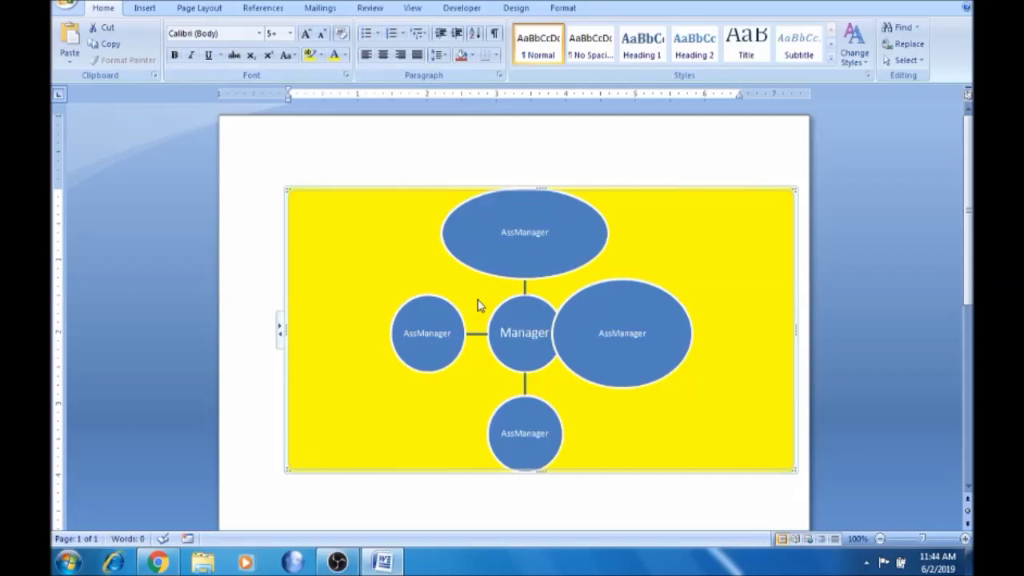
Centre the AssManager label in the top ellipse after trying left, right and justified alignment.
{"action": "left_click", "coordinate": [523, 233]}
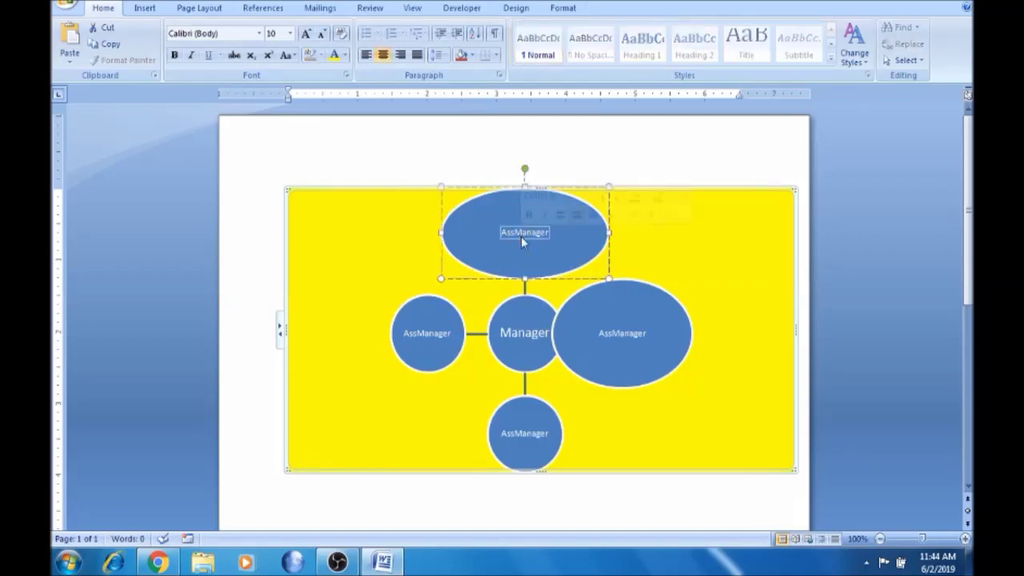
{"action": "left_click", "coordinate": [366, 56]}
{"action": "left_click", "coordinate": [400, 56]}
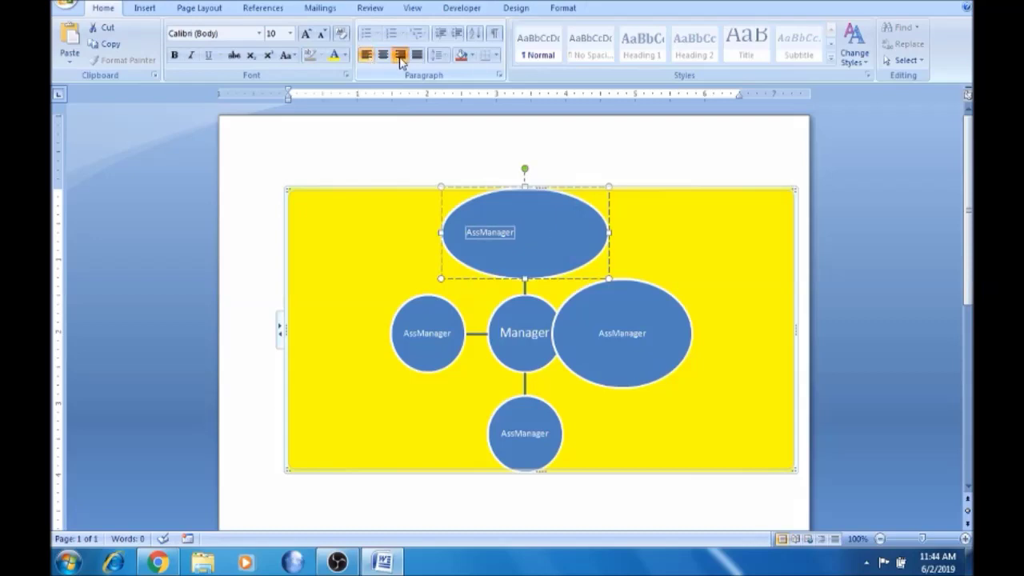
{"action": "left_click", "coordinate": [416, 58]}
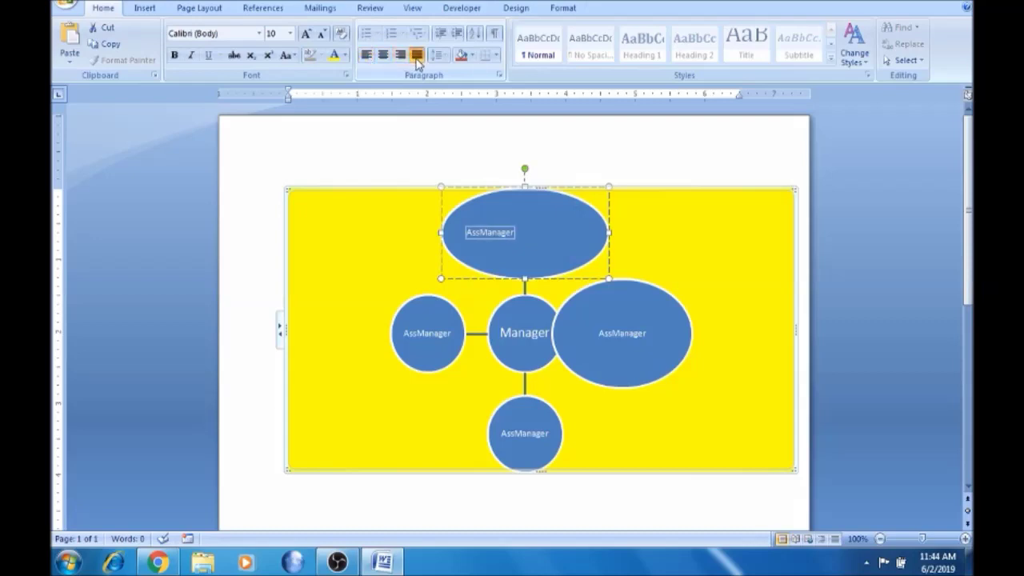
{"action": "left_click", "coordinate": [383, 54]}
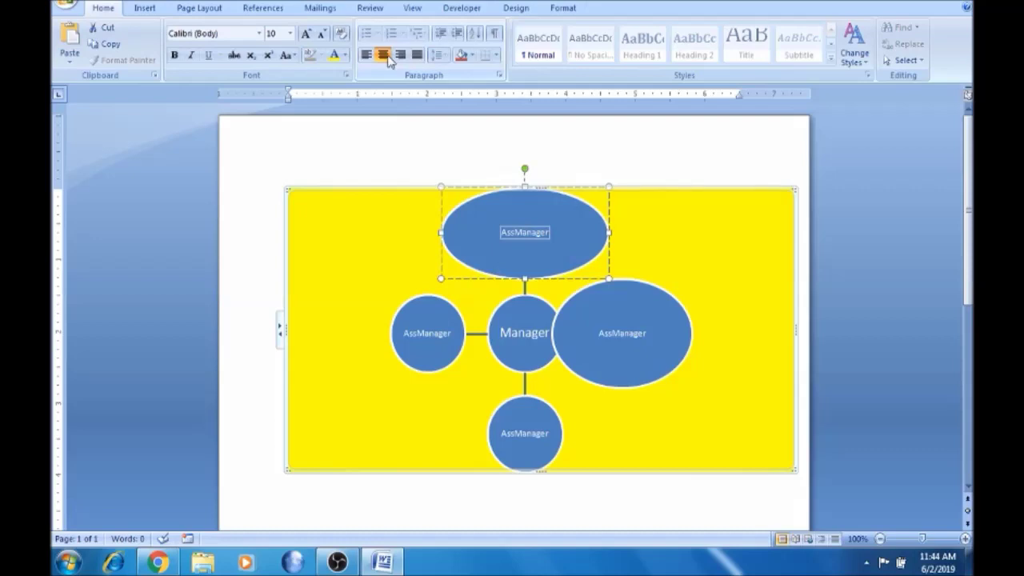
{"action": "left_click", "coordinate": [473, 56]}
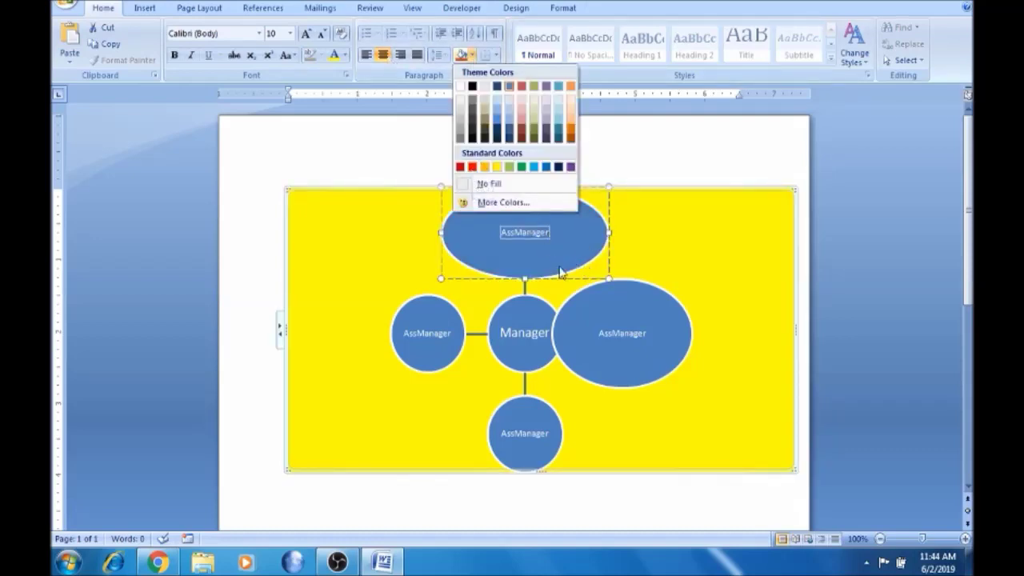
Apply Shading fills: red top ellipse, black right ellipse, and green (after trying orange) left circle.
{"action": "left_click", "coordinate": [472, 168]}
{"action": "left_click", "coordinate": [648, 368]}
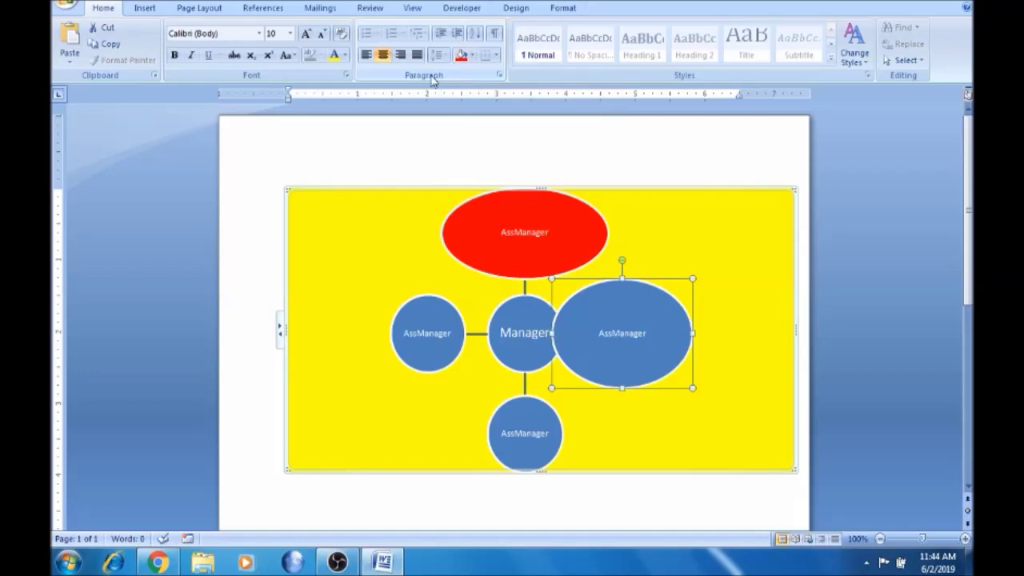
{"action": "left_click", "coordinate": [477, 59]}
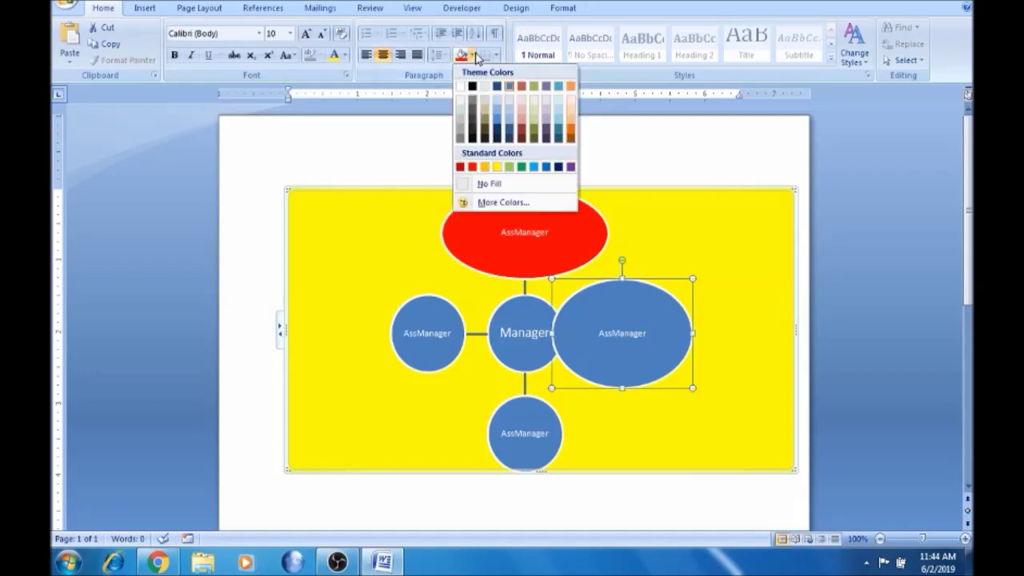
{"action": "left_click", "coordinate": [472, 88]}
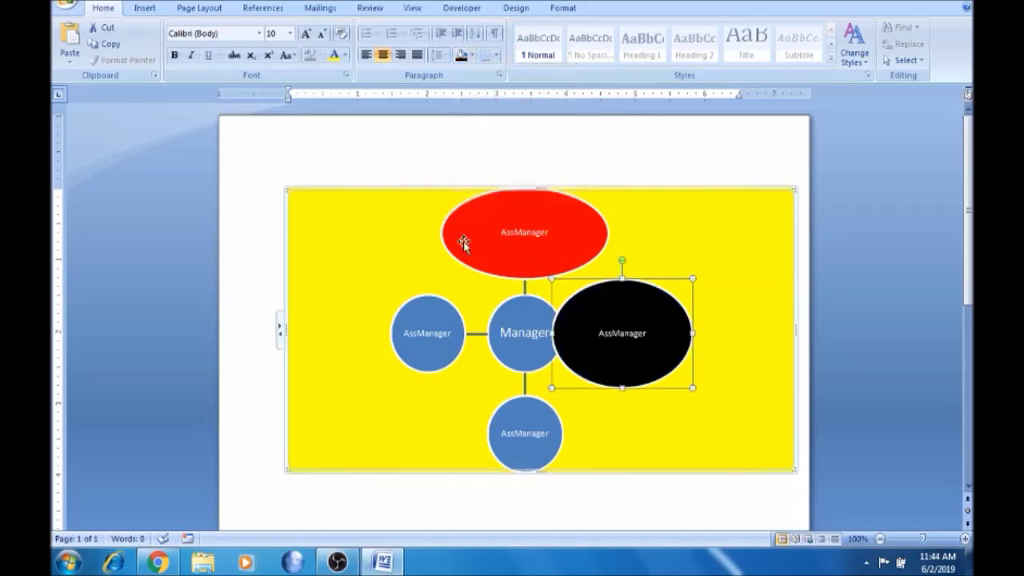
{"action": "left_click", "coordinate": [377, 251]}
{"action": "left_click", "coordinate": [413, 353]}
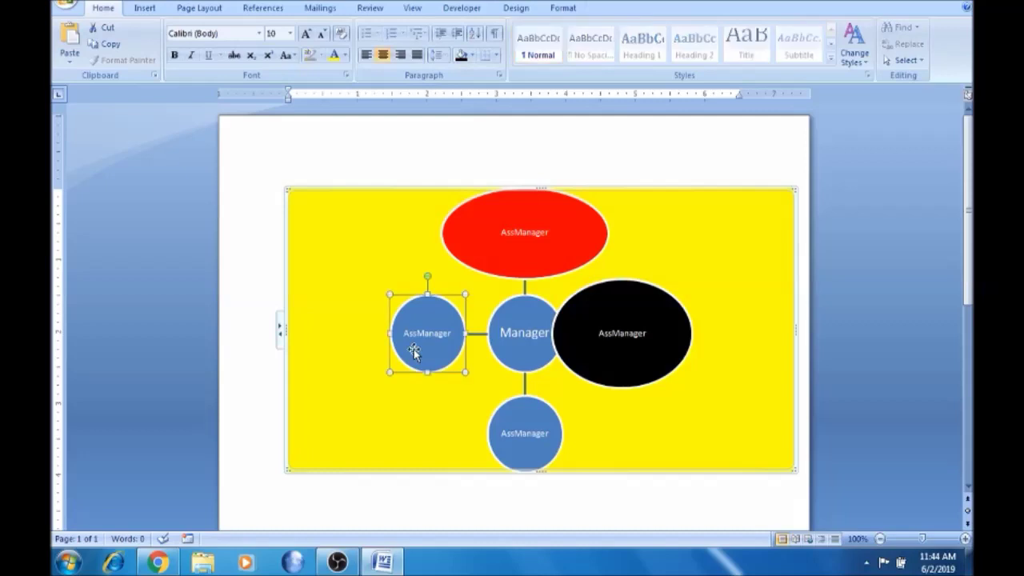
{"action": "left_click", "coordinate": [477, 59]}
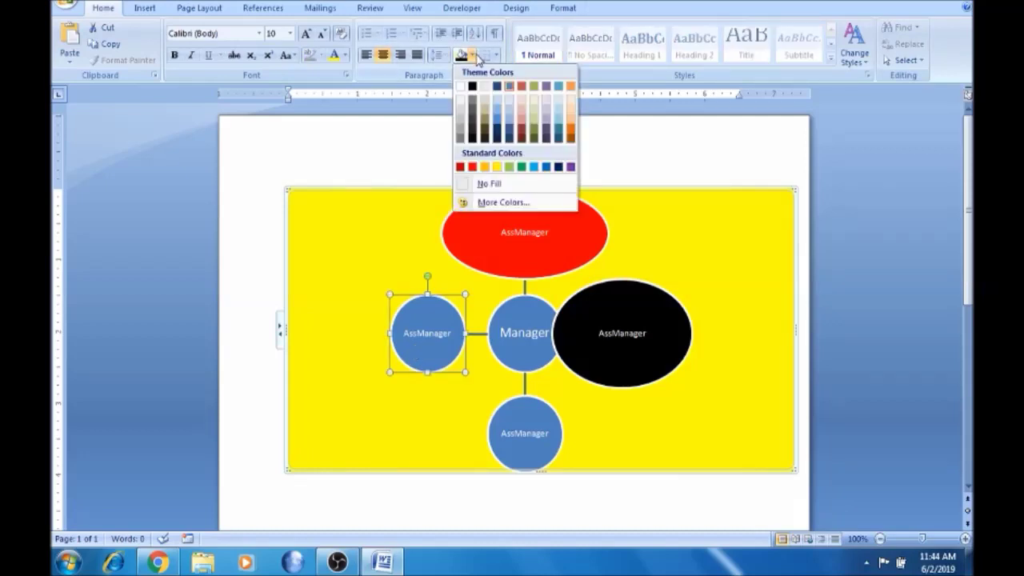
{"action": "left_click", "coordinate": [485, 167]}
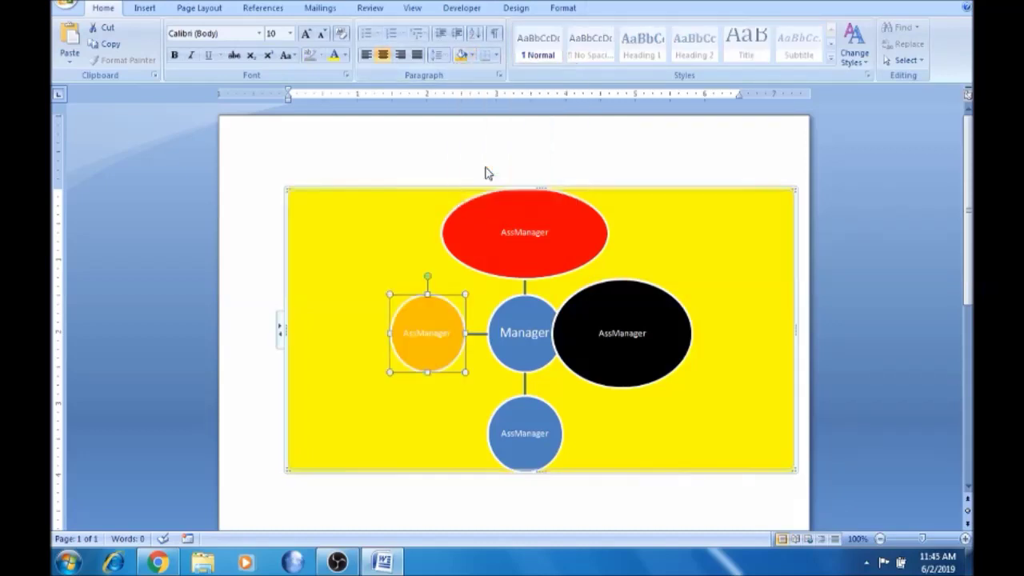
{"action": "left_click", "coordinate": [473, 56]}
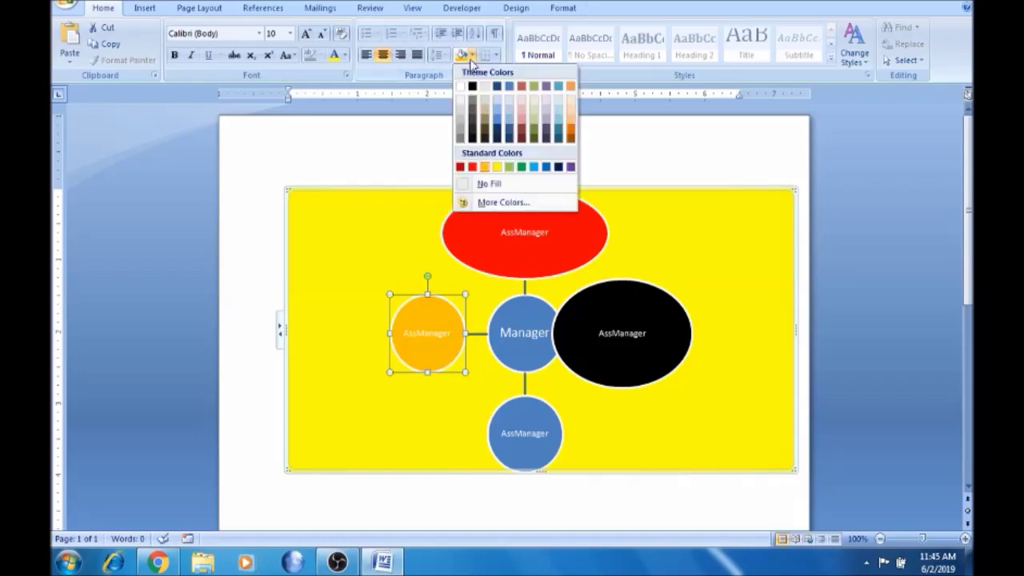
{"action": "left_click", "coordinate": [521, 168]}
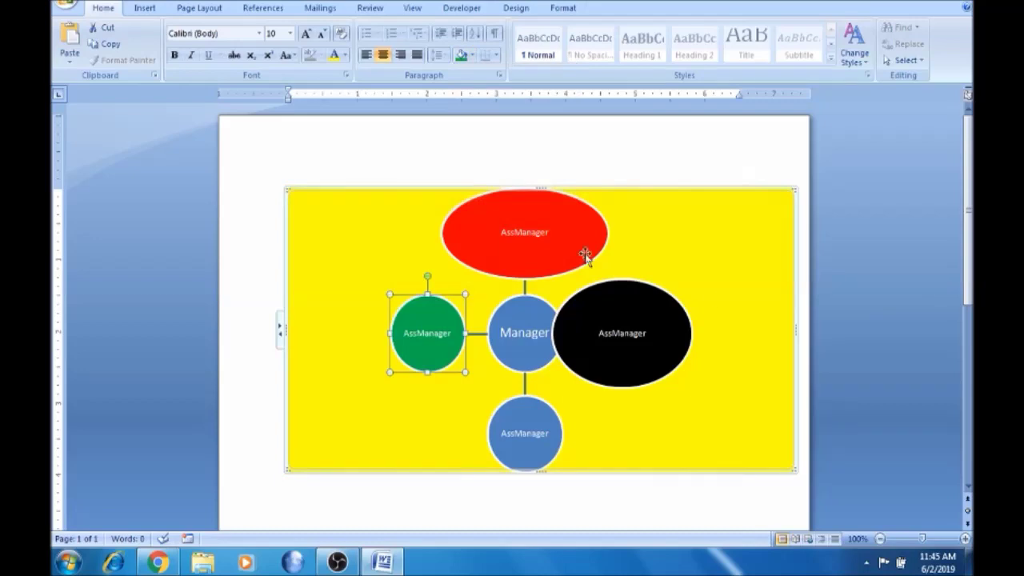
{"action": "left_click", "coordinate": [702, 254]}
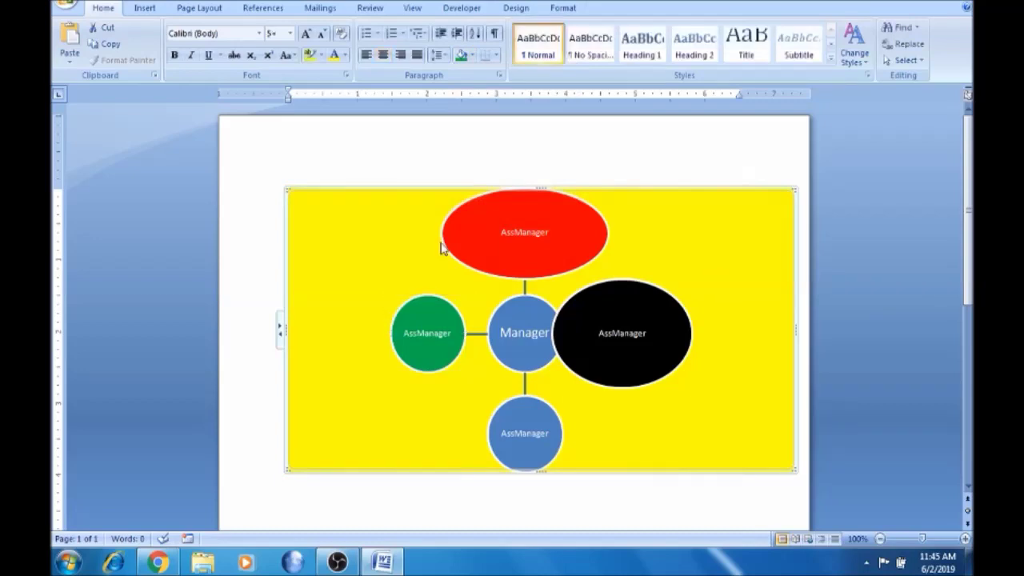
Delete the yellow radial diagram from the page.
{"action": "key", "text": "Delete"}
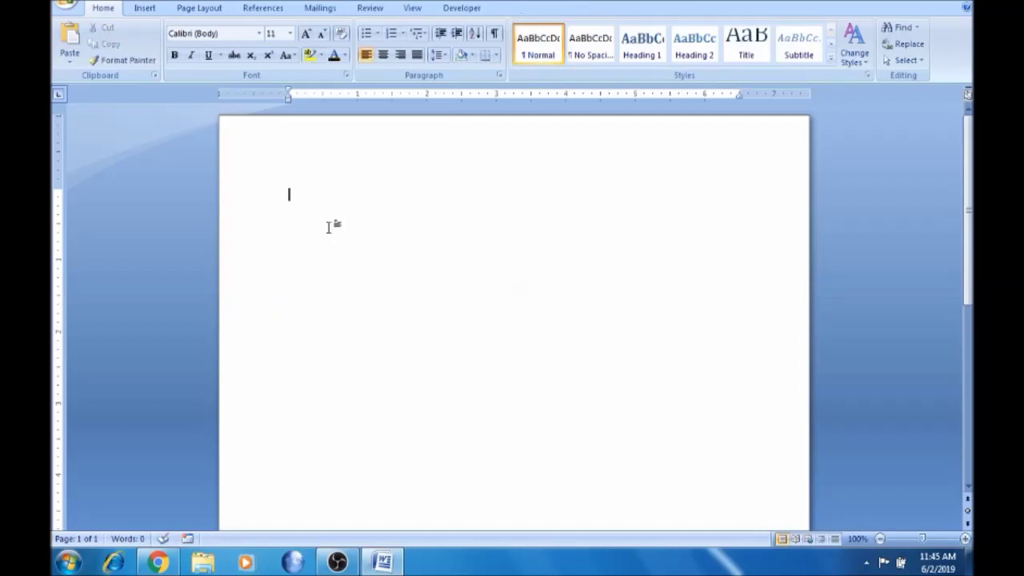
{"action": "key", "text": "ctrl+z"}
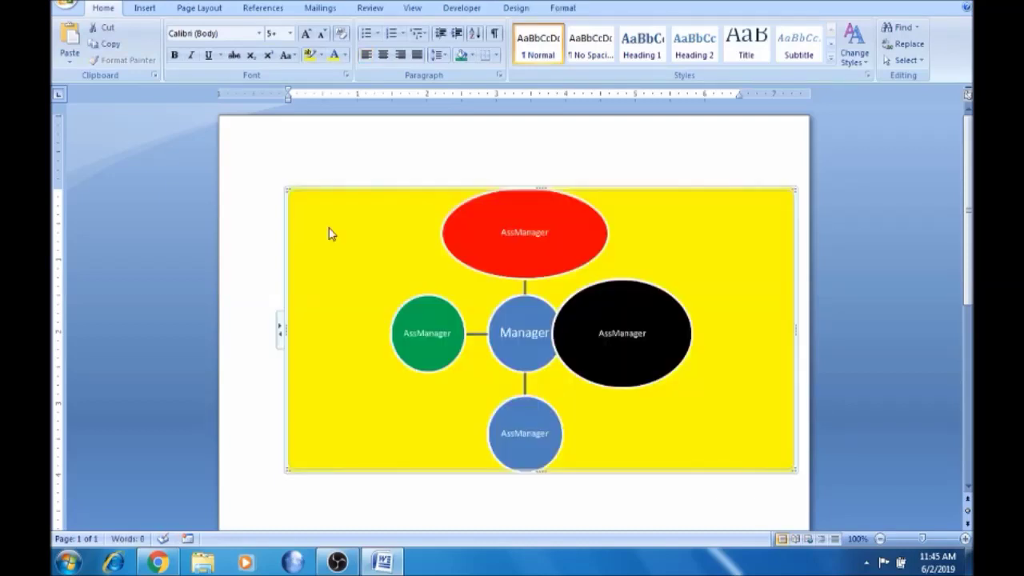
{"action": "key", "text": "Delete"}
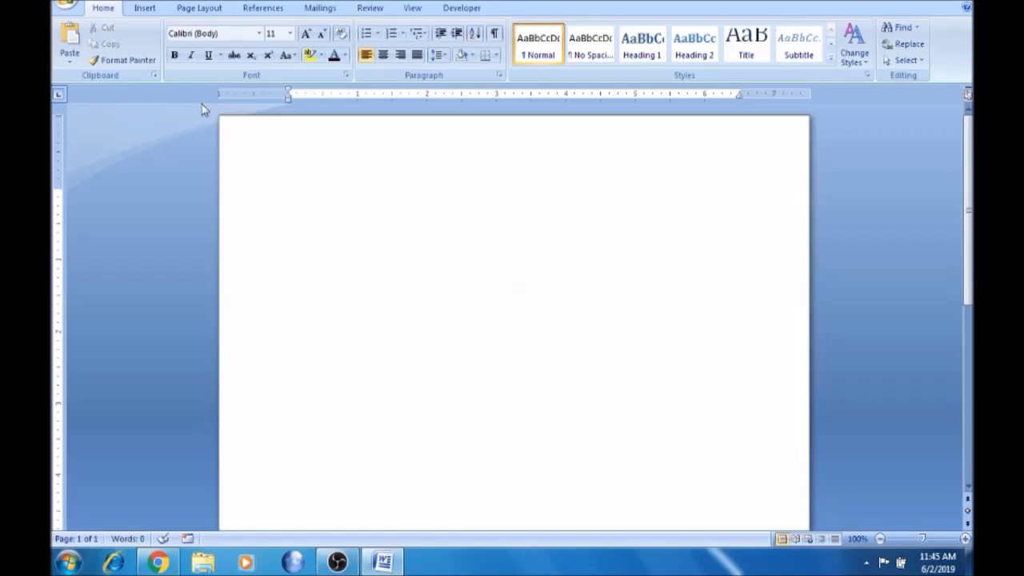
Insert a Basic Block List graphic from the SmartArt List layouts.
{"action": "left_click", "coordinate": [145, 9]}
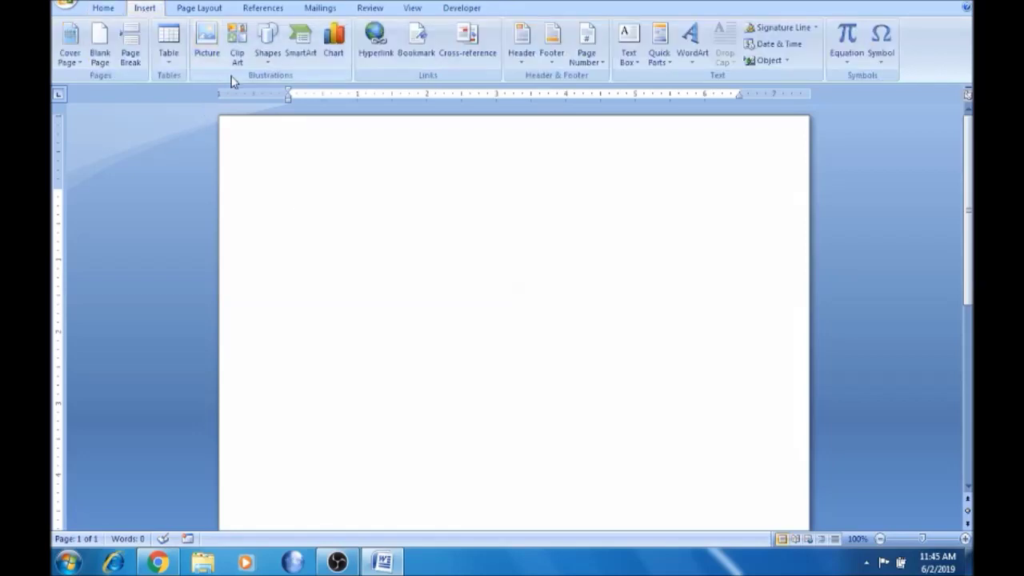
{"action": "left_click", "coordinate": [299, 44]}
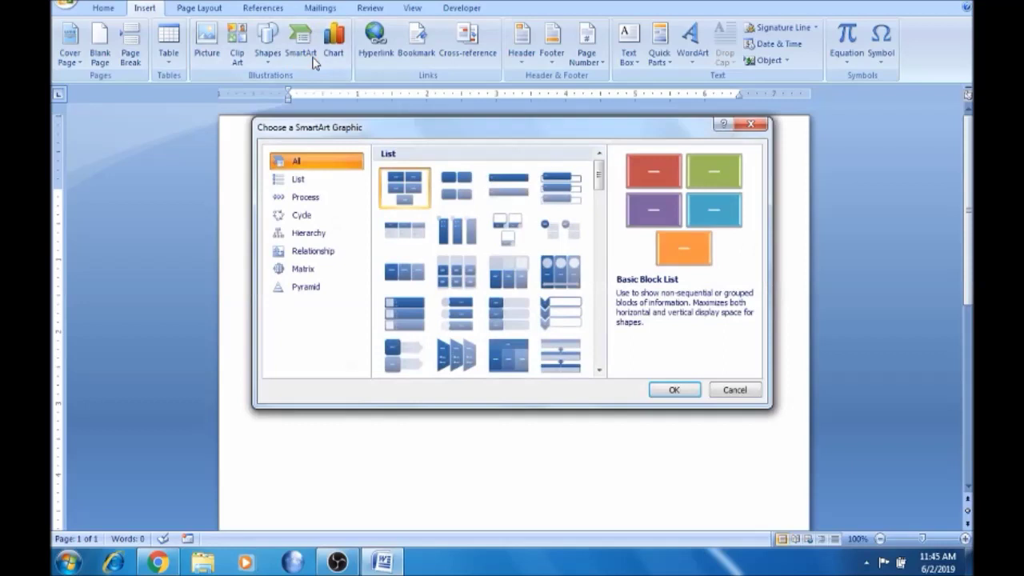
{"action": "left_click", "coordinate": [313, 181]}
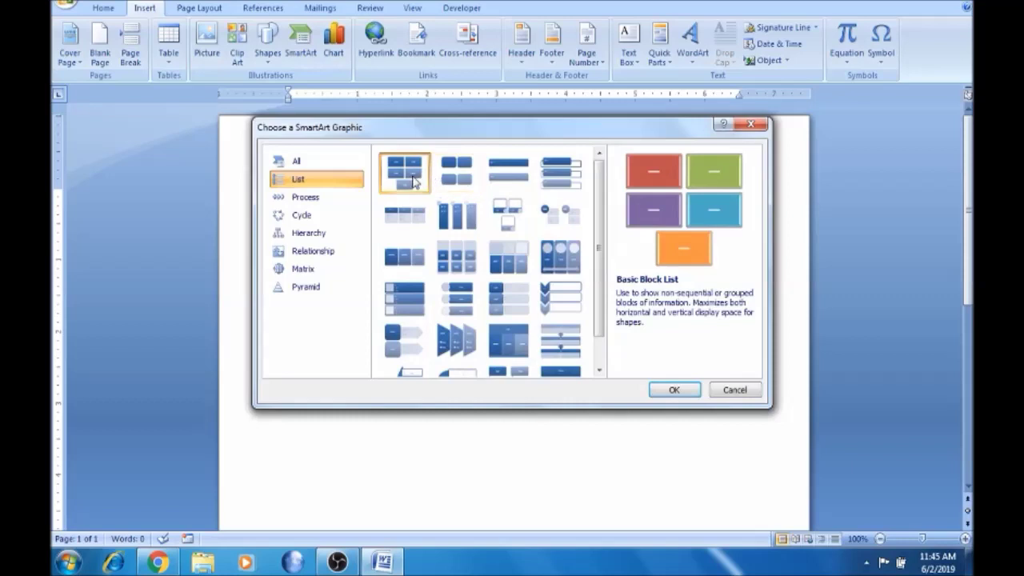
{"action": "left_click", "coordinate": [669, 388]}
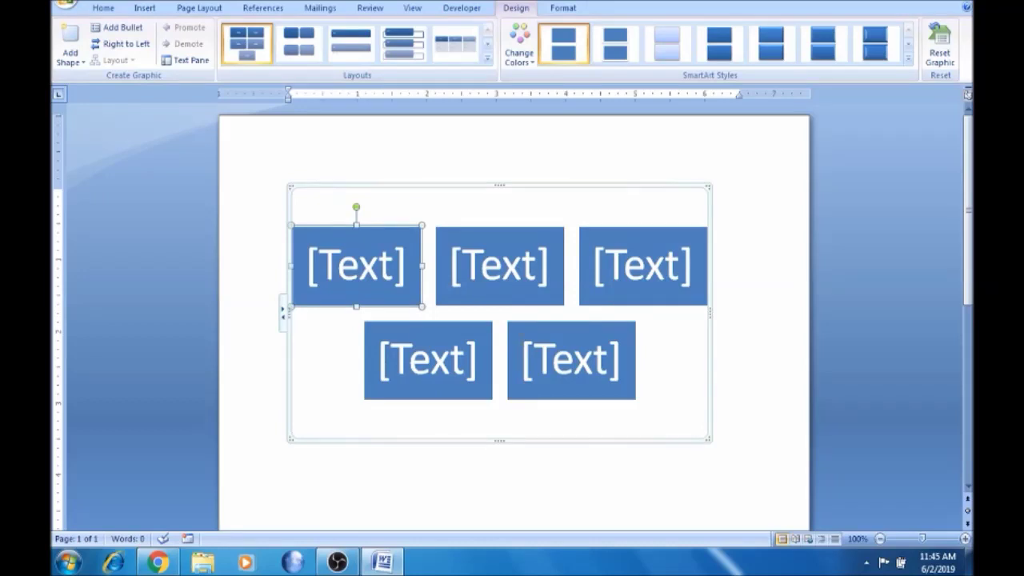
Try several list layouts and SmartArt styles, settling on glossy blue three-bar horizontal bands.
{"action": "left_click", "coordinate": [772, 44]}
{"action": "left_click", "coordinate": [823, 44]}
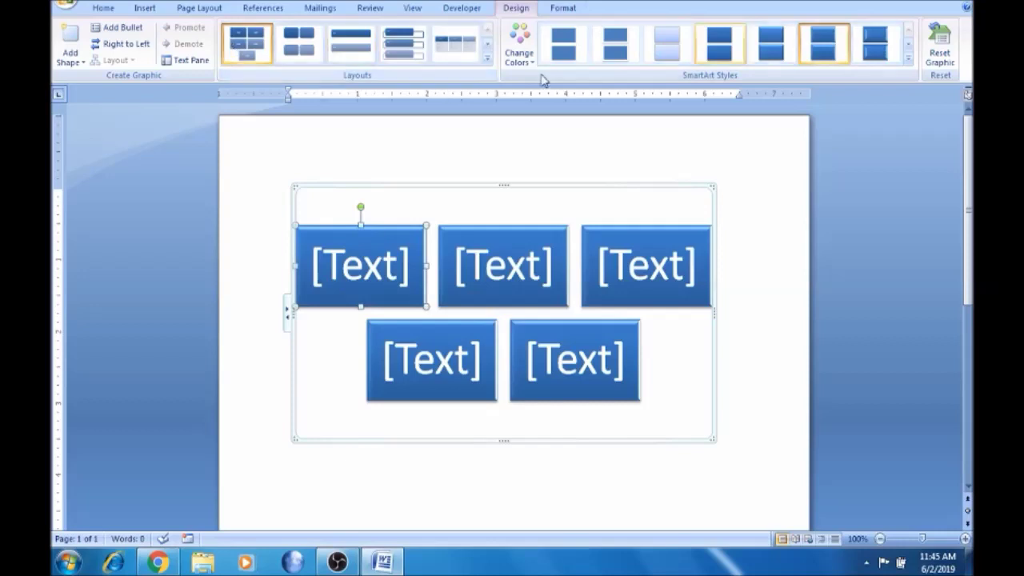
{"action": "left_click", "coordinate": [298, 53]}
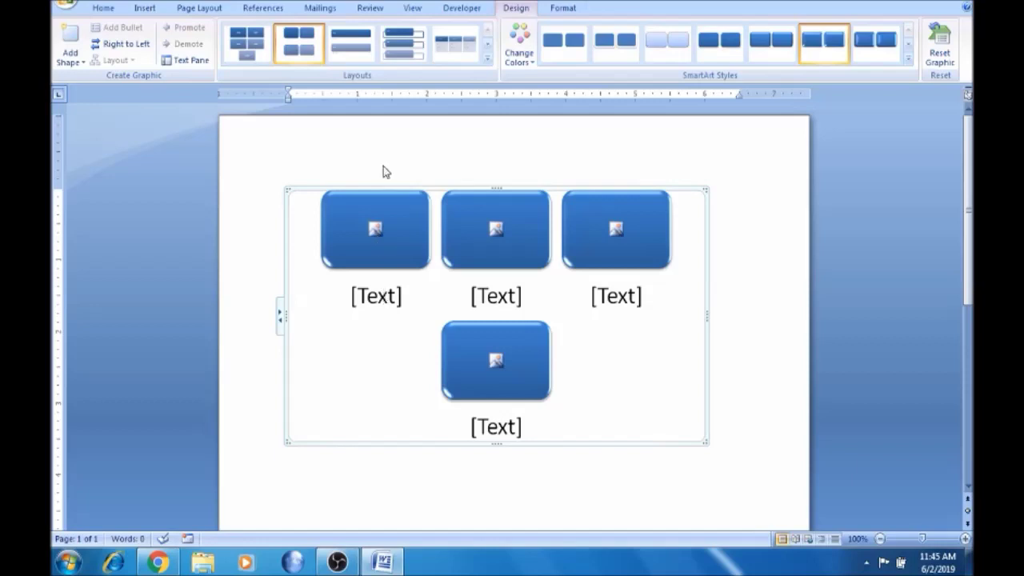
{"action": "left_click", "coordinate": [359, 62]}
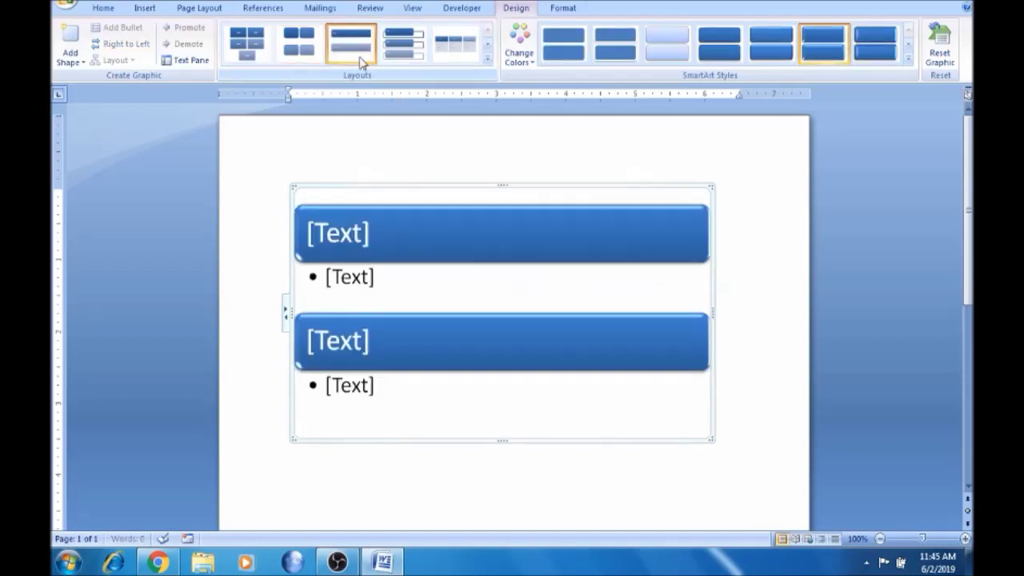
{"action": "left_click", "coordinate": [415, 62]}
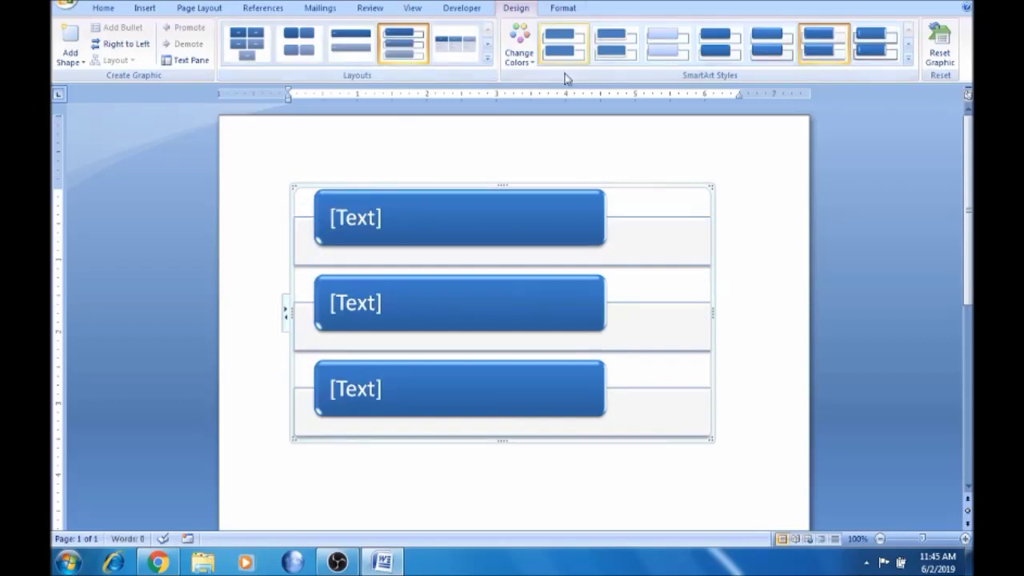
{"action": "left_click", "coordinate": [711, 61]}
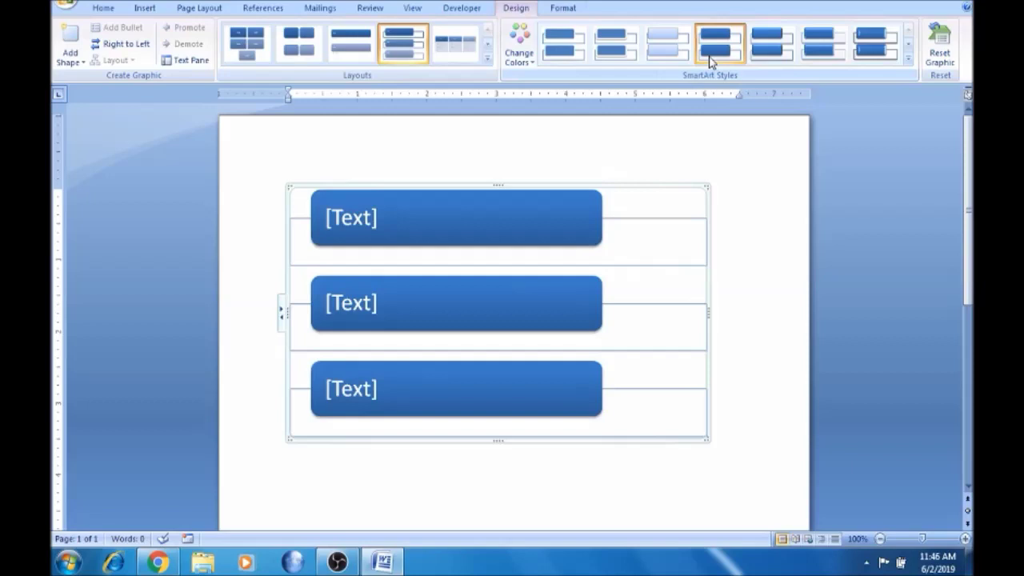
{"action": "left_click", "coordinate": [878, 50]}
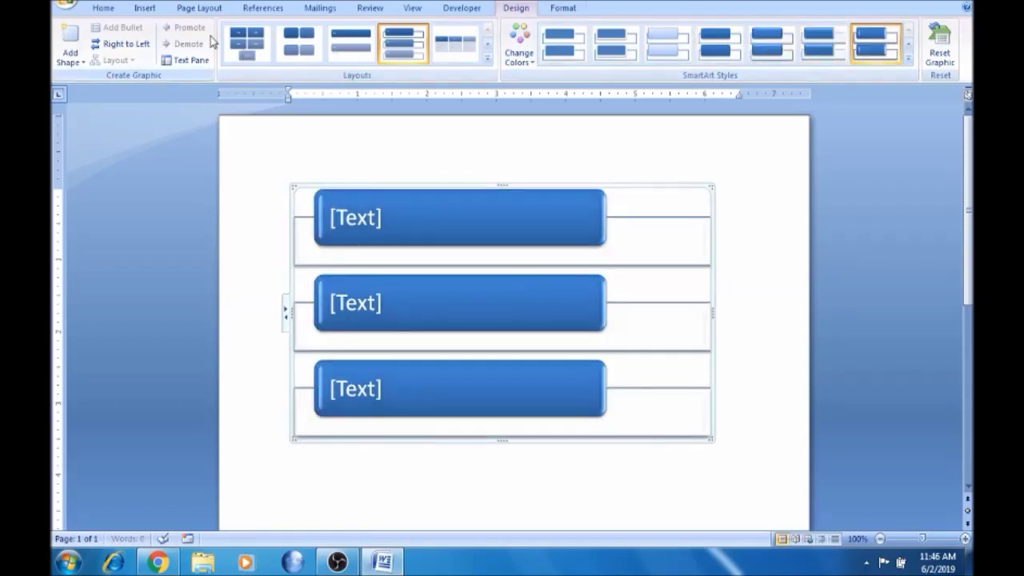
{"action": "left_click", "coordinate": [143, 9]}
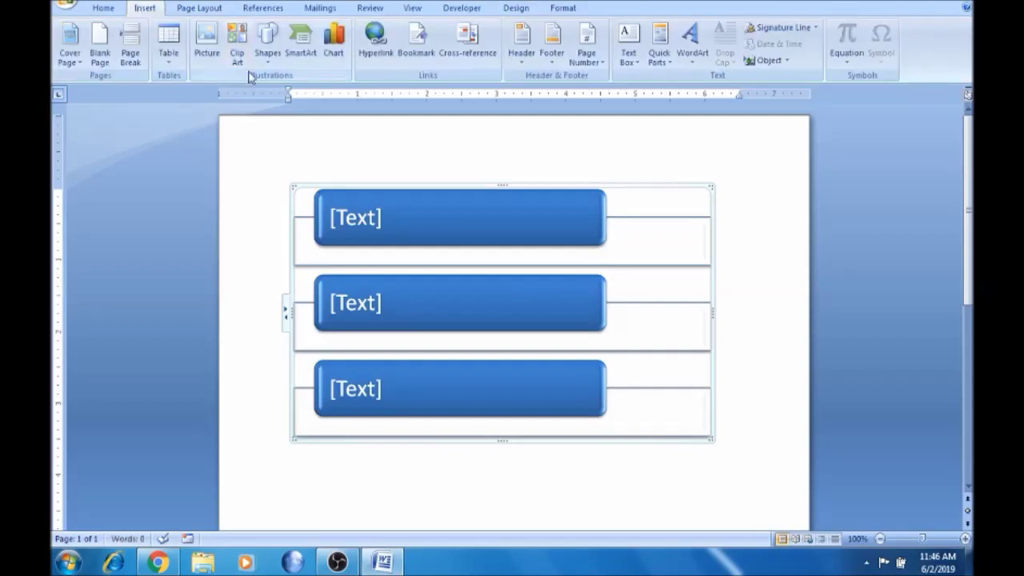
Insert a Vertical Process SmartArt from the Process layouts and label its top box 'Water'.
{"action": "left_click", "coordinate": [297, 59]}
{"action": "left_click", "coordinate": [347, 202]}
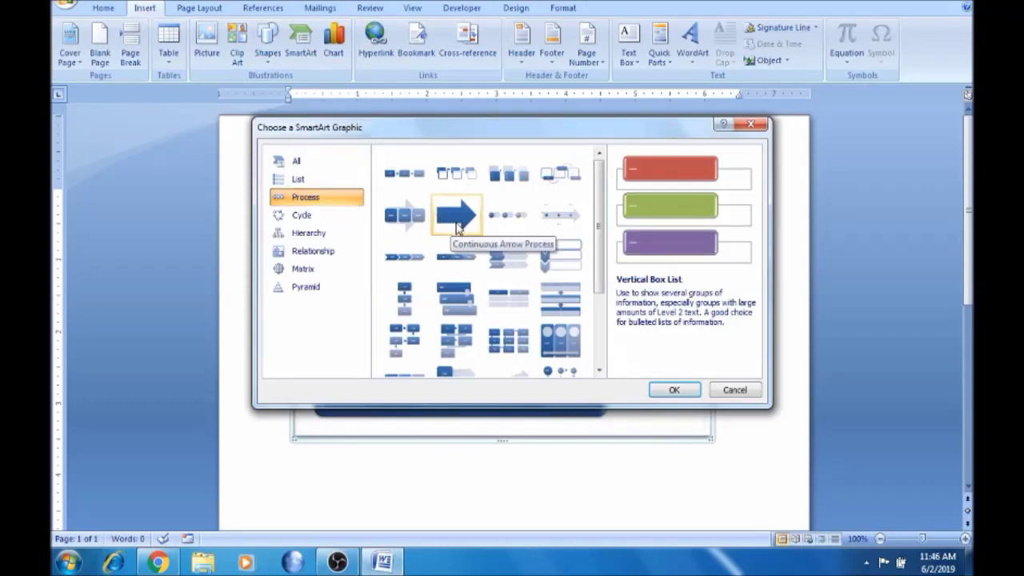
{"action": "left_click", "coordinate": [404, 298]}
{"action": "left_click", "coordinate": [654, 389]}
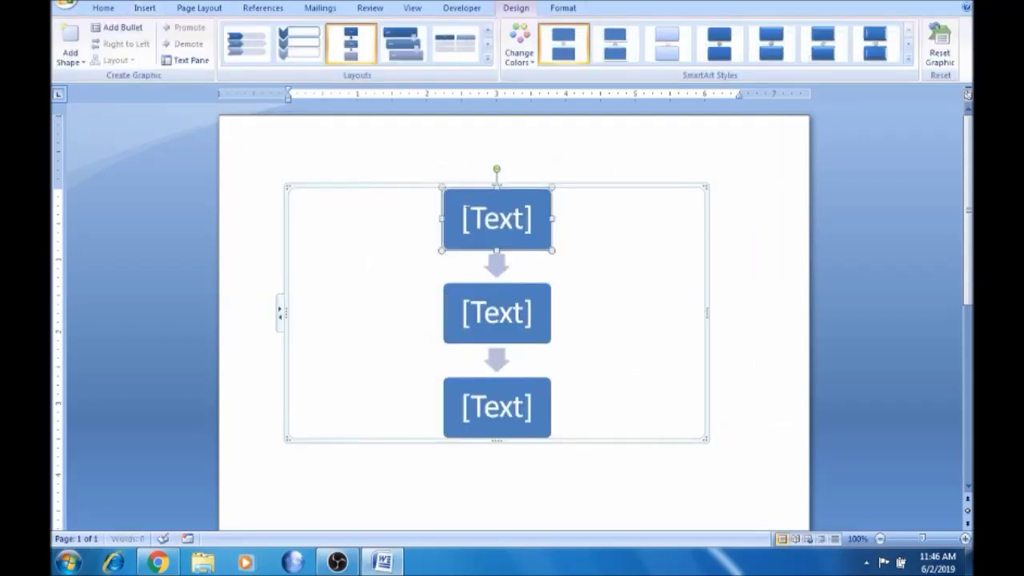
{"action": "left_click", "coordinate": [464, 210]}
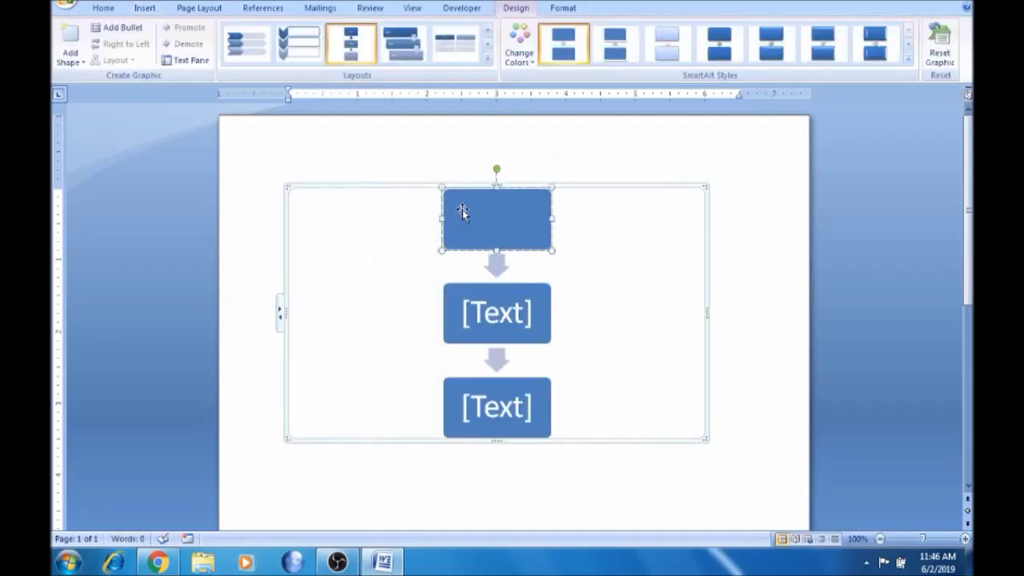
{"action": "type", "text": "Water"}
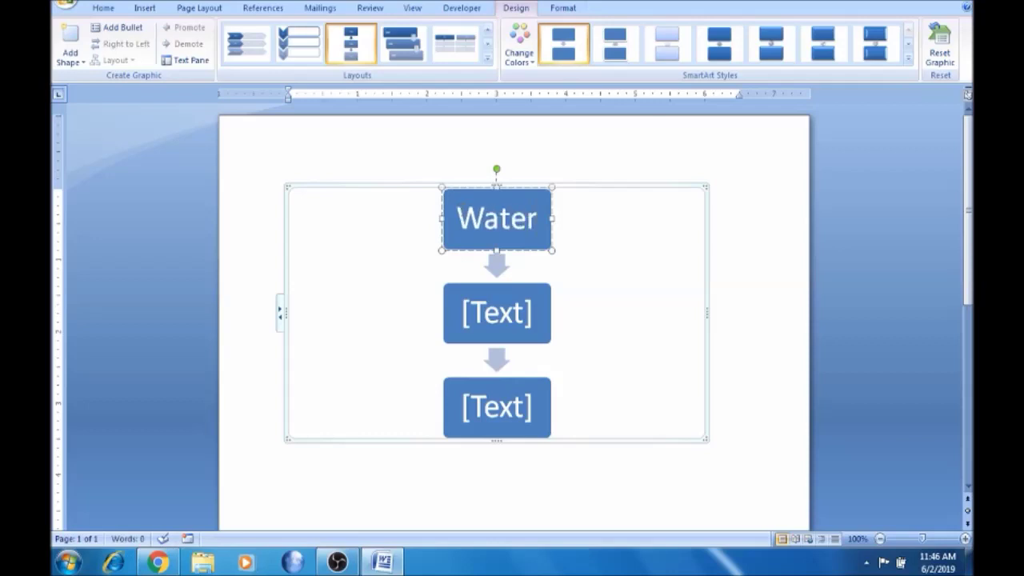